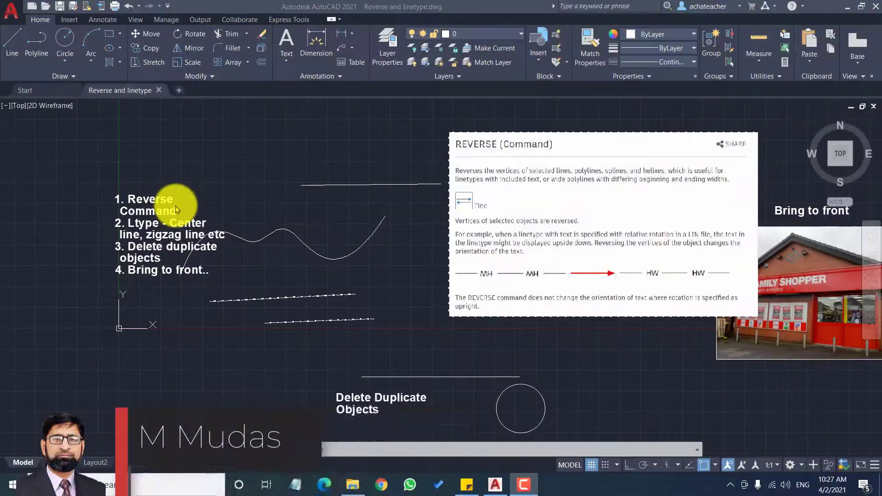
Zoom in on the wavy spline and the numbered topic notes beside it.
{"action": "scroll", "coordinate": [90, 207], "scroll_direction": "up", "scroll_amount": 3}
{"action": "scroll", "coordinate": [91, 204], "scroll_direction": "up", "scroll_amount": 2}
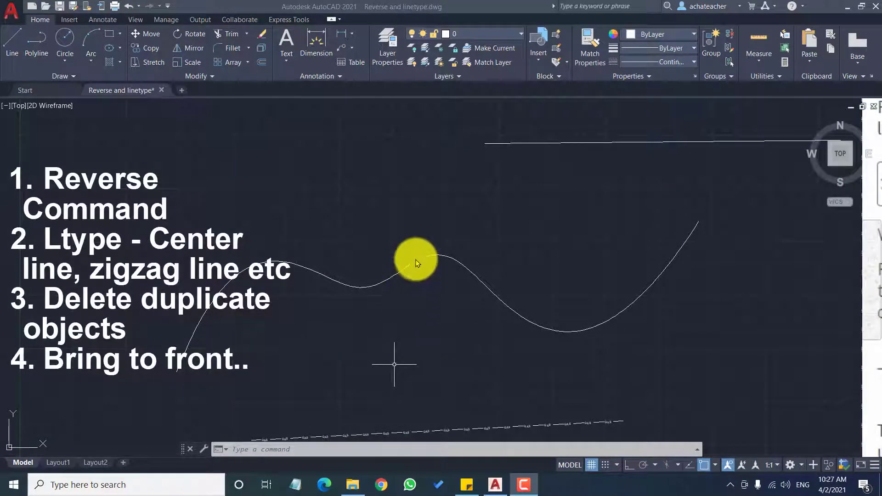
Select the wavy spline to display its fit-point grips and control vertices.
{"action": "left_click", "coordinate": [413, 261]}
{"action": "left_click_drag", "start_coordinate": [413, 261], "coordinate": [515, 253]}
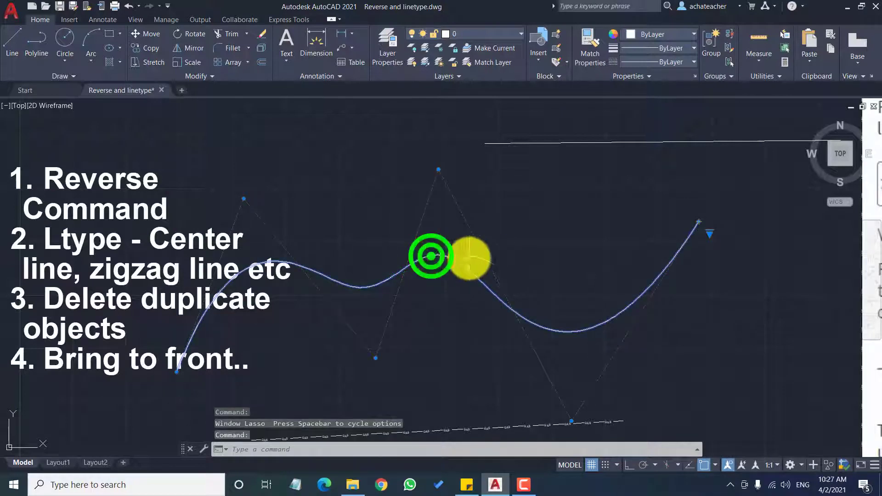
{"action": "left_click", "coordinate": [514, 253]}
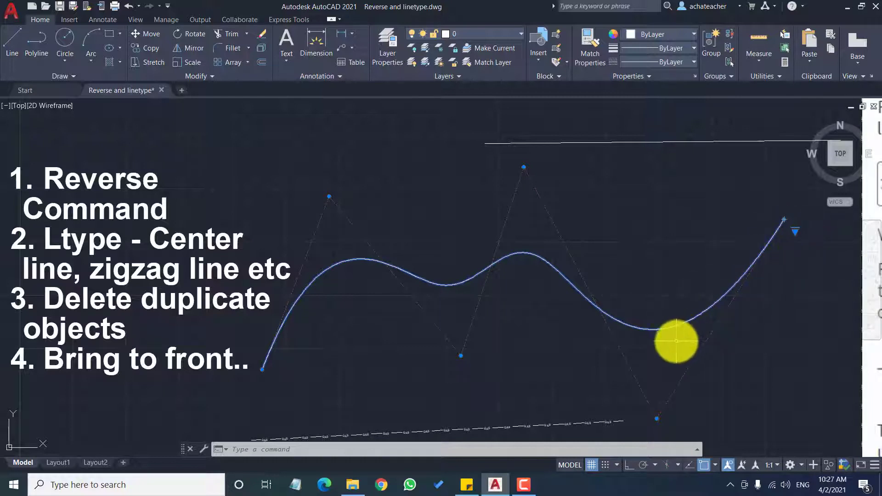
{"action": "mouse_move", "coordinate": [870, 276]}
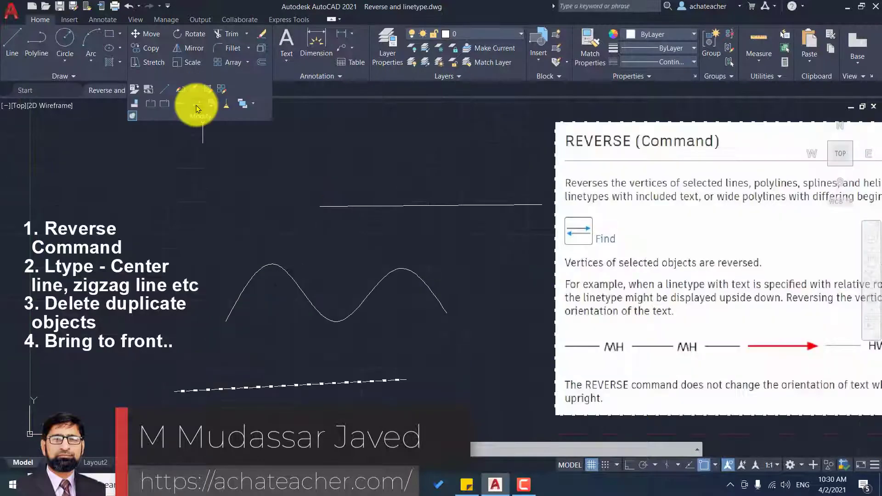
Flip the wavy spline's direction with REVERSE, then select it to check the result.
{"action": "key", "text": "Escape"}
{"action": "key", "text": "Escape"}
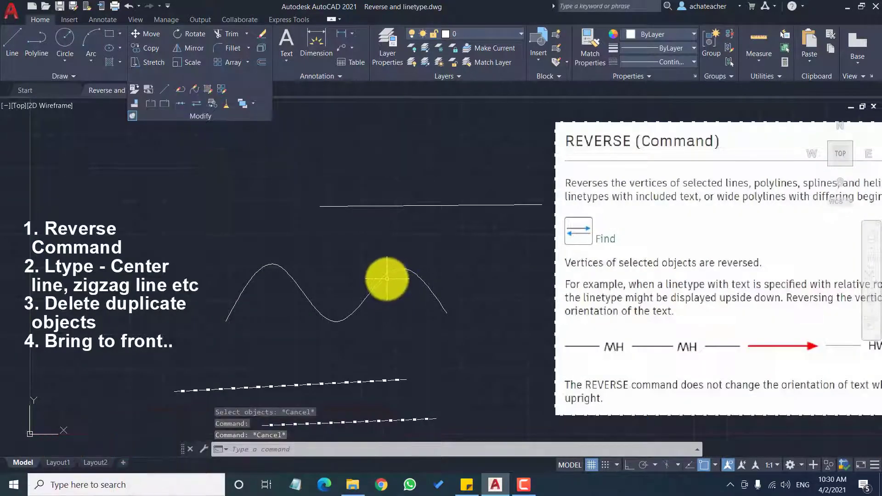
{"action": "left_click", "coordinate": [386, 278]}
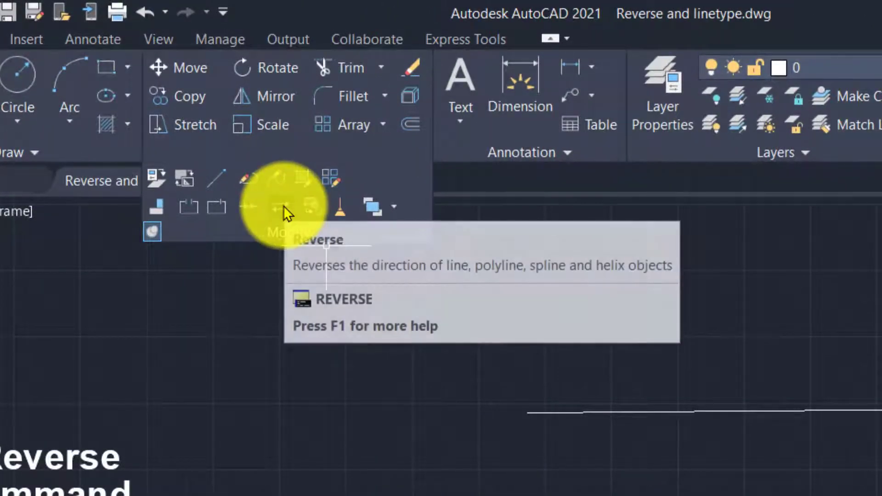
{"action": "left_click", "coordinate": [283, 206]}
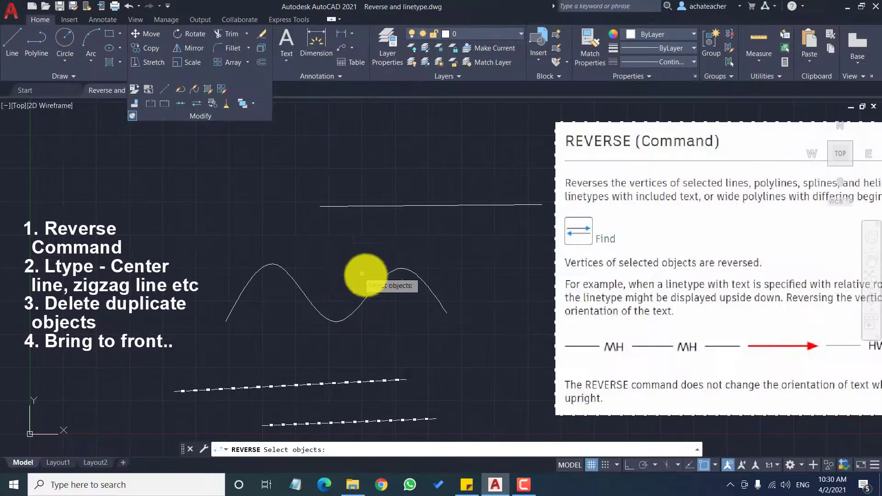
{"action": "left_click", "coordinate": [379, 282]}
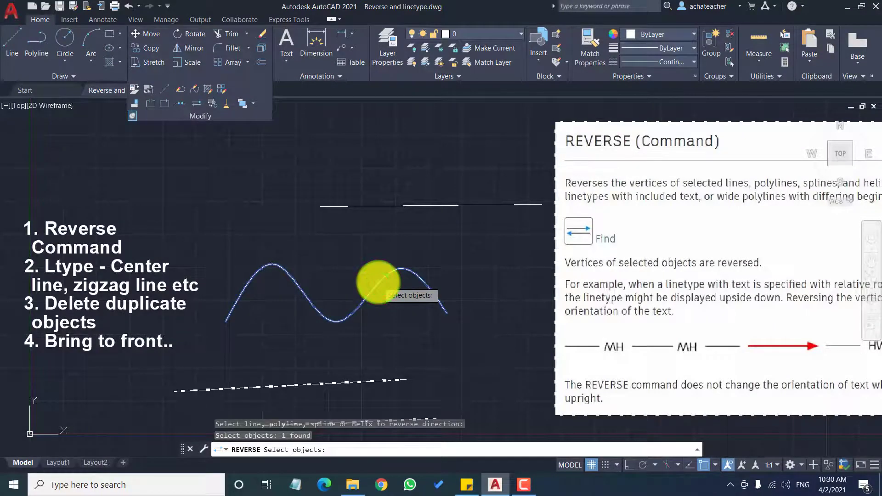
{"action": "key", "text": "Return"}
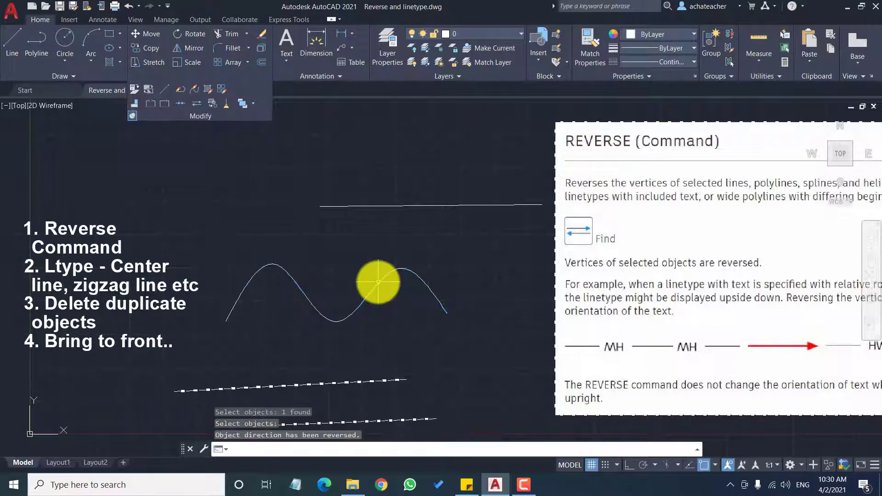
{"action": "left_click", "coordinate": [378, 281]}
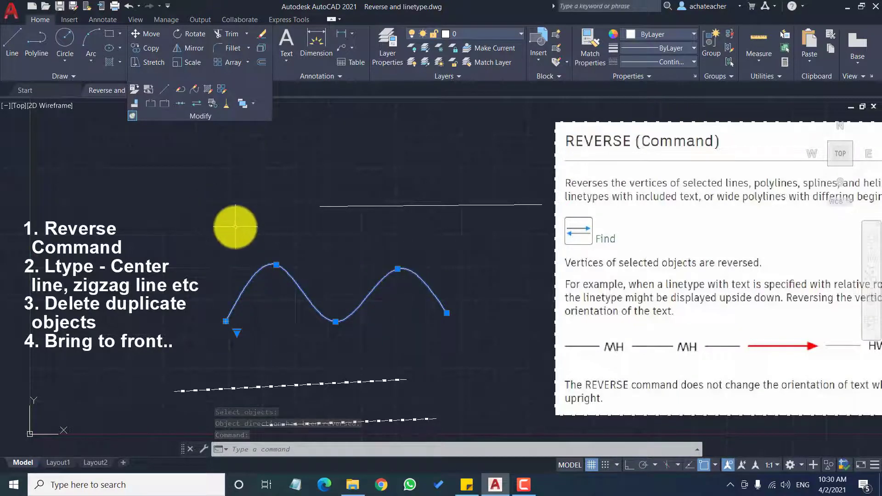
{"action": "key", "text": "Escape"}
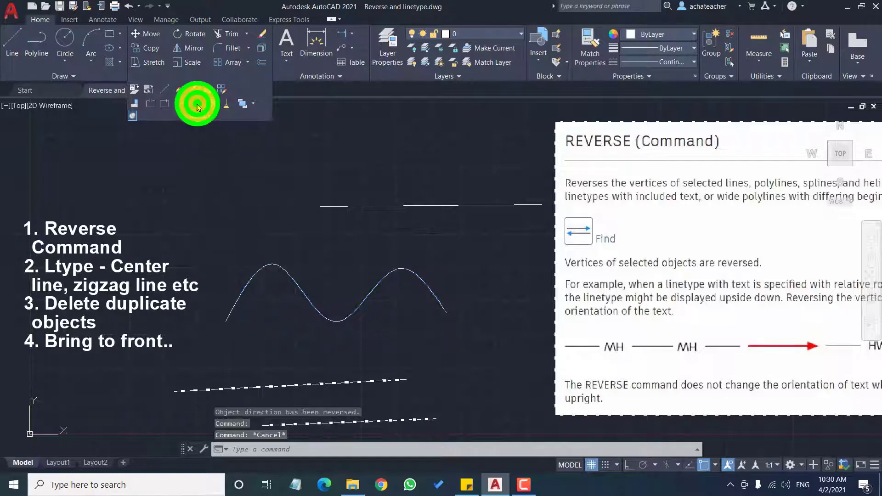
Run REVERSE on the spline a second time and inspect its new direction marker.
{"action": "left_click", "coordinate": [198, 107]}
{"action": "left_click", "coordinate": [296, 281]}
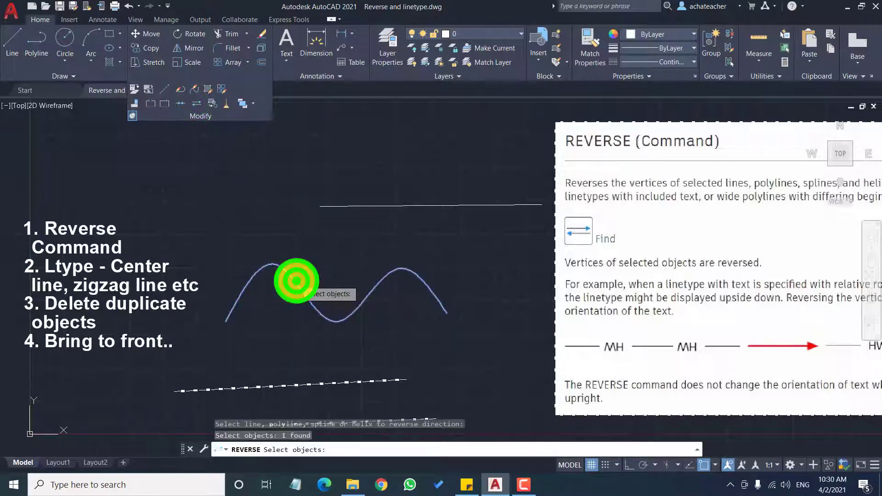
{"action": "key", "text": "Return"}
{"action": "left_click", "coordinate": [295, 281]}
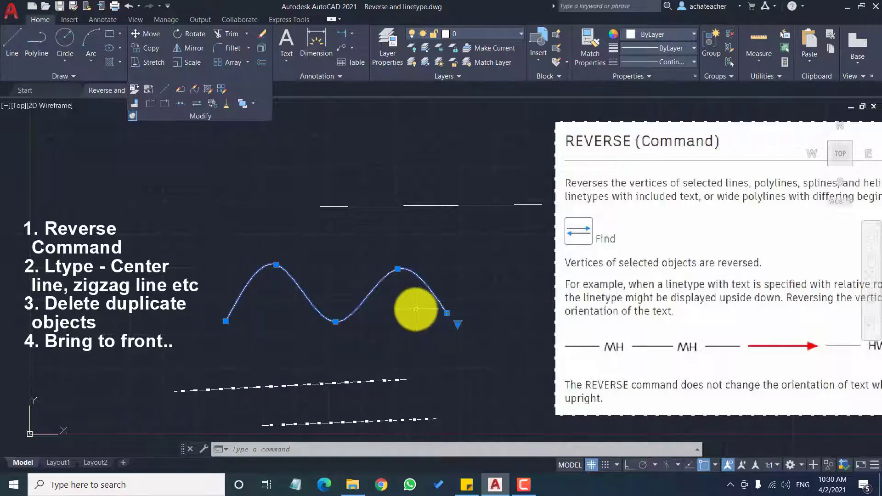
{"action": "middle_click_drag", "start_coordinate": [404, 313], "coordinate": [434, 294]}
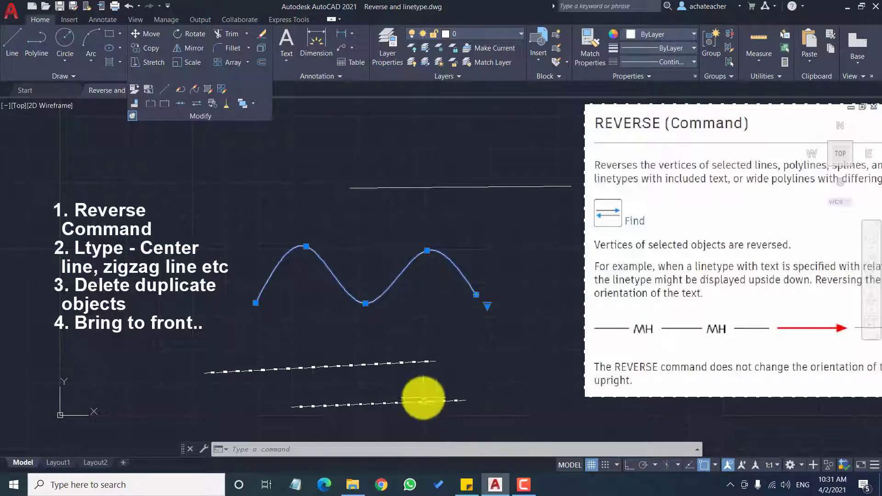
{"action": "scroll", "coordinate": [286, 432], "scroll_direction": "up", "scroll_amount": 2}
{"action": "scroll", "coordinate": [286, 432], "scroll_direction": "up", "scroll_amount": 2}
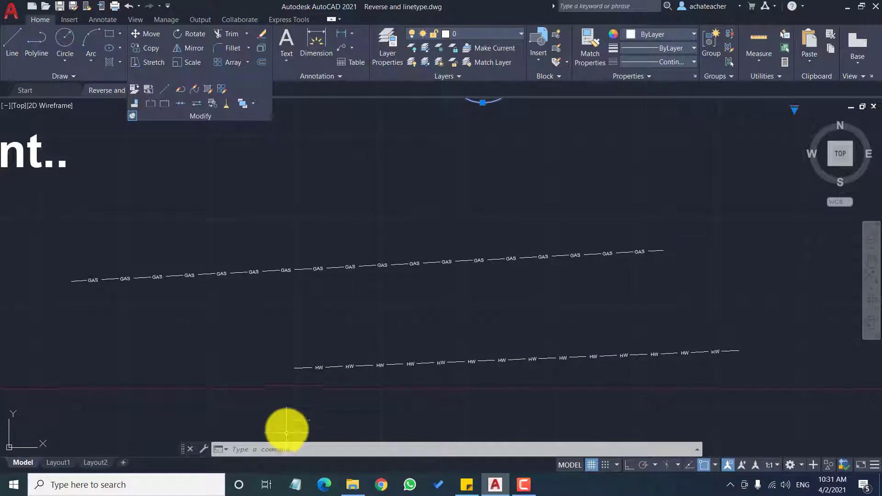
{"action": "scroll", "coordinate": [295, 365], "scroll_direction": "down", "scroll_amount": 5}
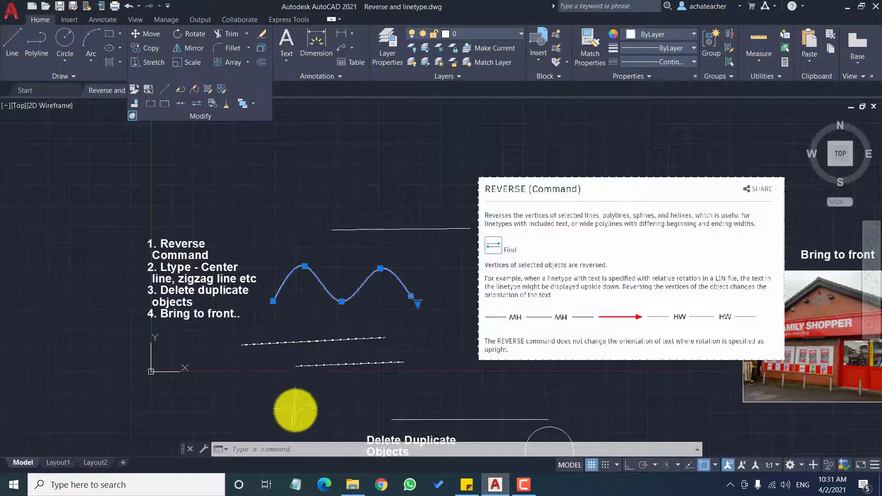
{"action": "scroll", "coordinate": [180, 272], "scroll_direction": "up", "scroll_amount": 2}
{"action": "scroll", "coordinate": [157, 281], "scroll_direction": "up", "scroll_amount": 2}
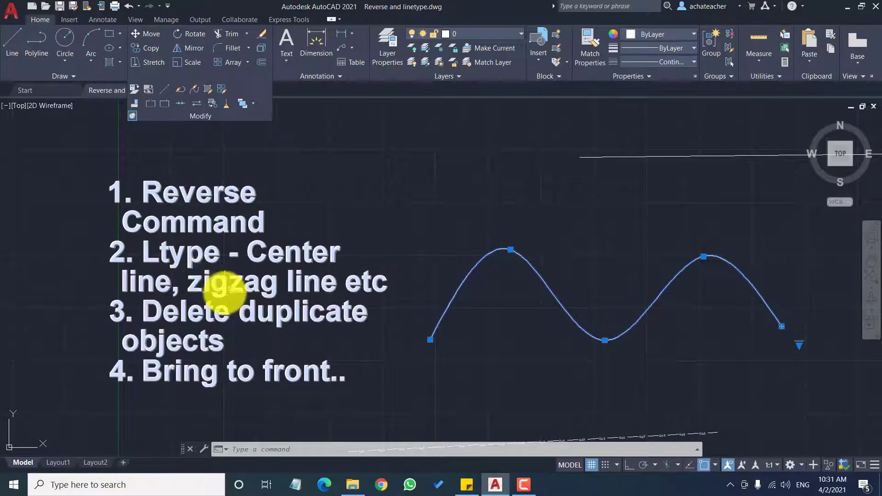
{"action": "scroll", "coordinate": [229, 257], "scroll_direction": "down", "scroll_amount": 4}
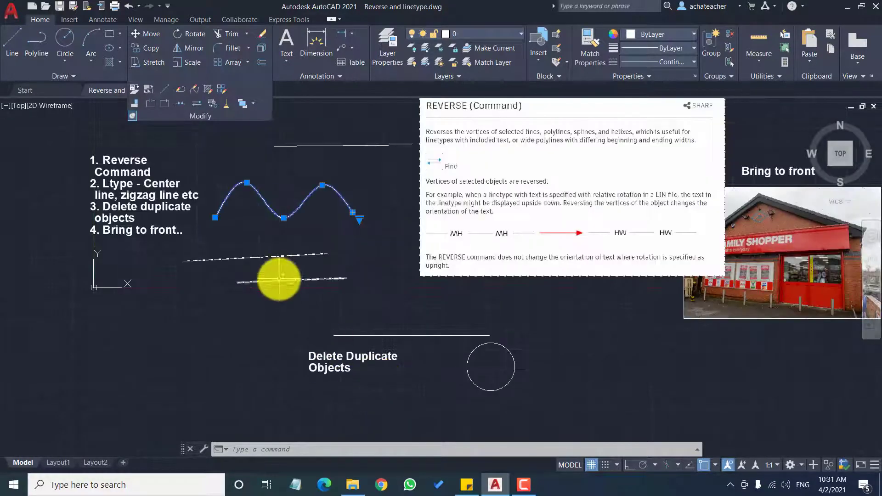
{"action": "scroll", "coordinate": [285, 281], "scroll_direction": "up", "scroll_amount": 8}
{"action": "scroll", "coordinate": [291, 285], "scroll_direction": "down", "scroll_amount": 4}
{"action": "scroll", "coordinate": [306, 281], "scroll_direction": "down", "scroll_amount": 2}
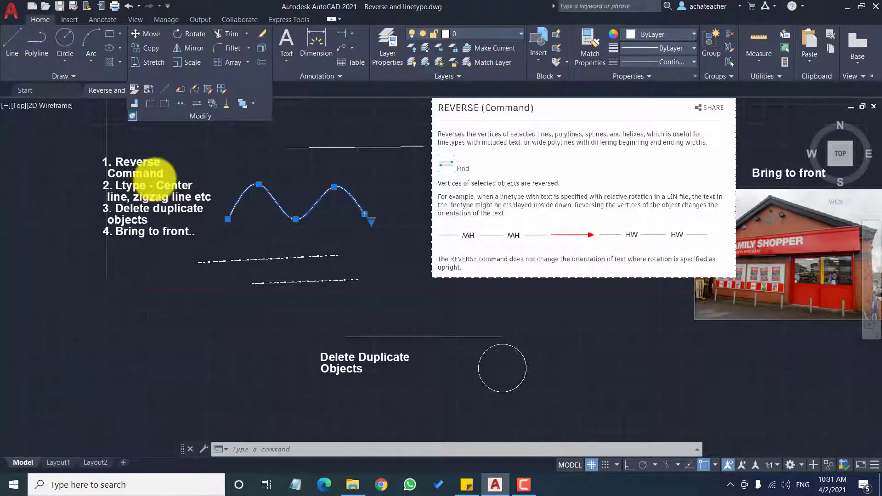
{"action": "scroll", "coordinate": [153, 180], "scroll_direction": "up", "scroll_amount": 2}
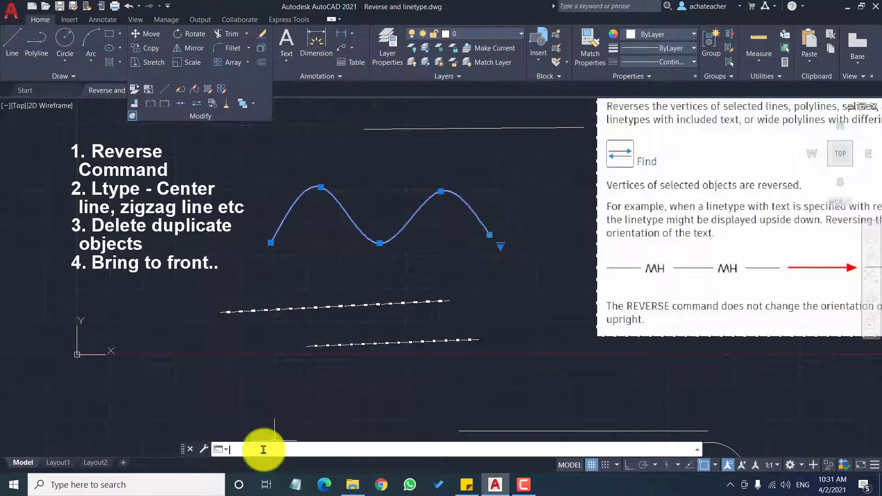
Review the loaded Continuous, GAS_LINE and HOT_WATER_SUPPLY linetypes in Linetype Manager without changes.
{"action": "type", "text": "LTYPE"}
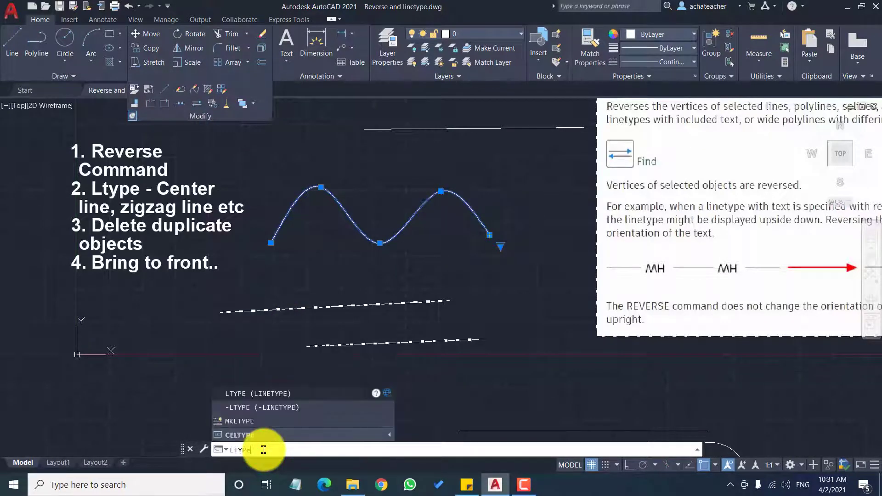
{"action": "left_click", "coordinate": [271, 395]}
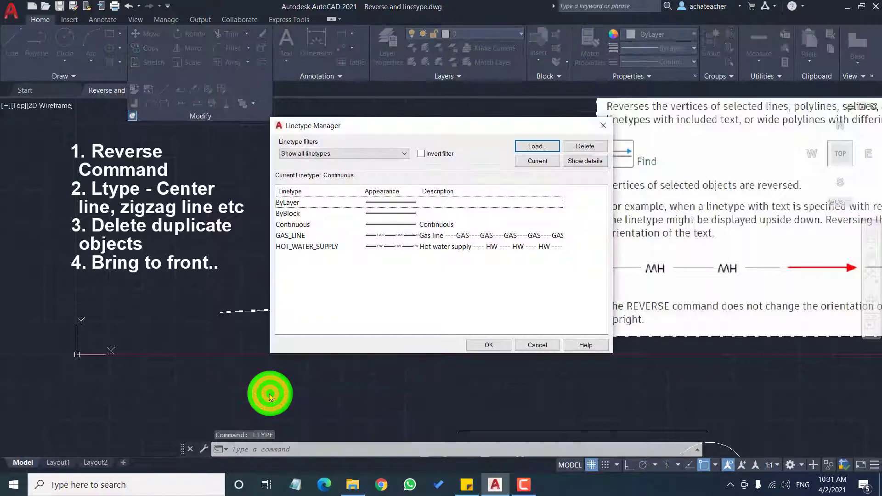
{"action": "left_click_drag", "start_coordinate": [398, 130], "coordinate": [363, 114]}
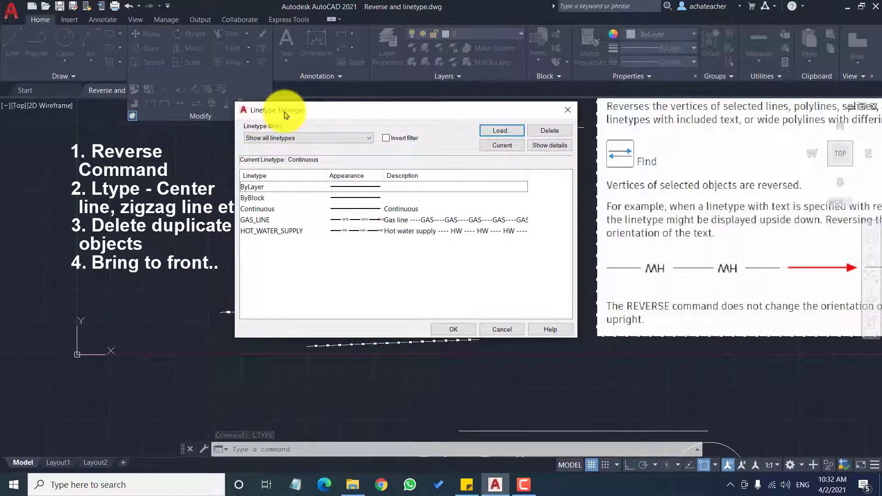
{"action": "left_click", "coordinate": [265, 197]}
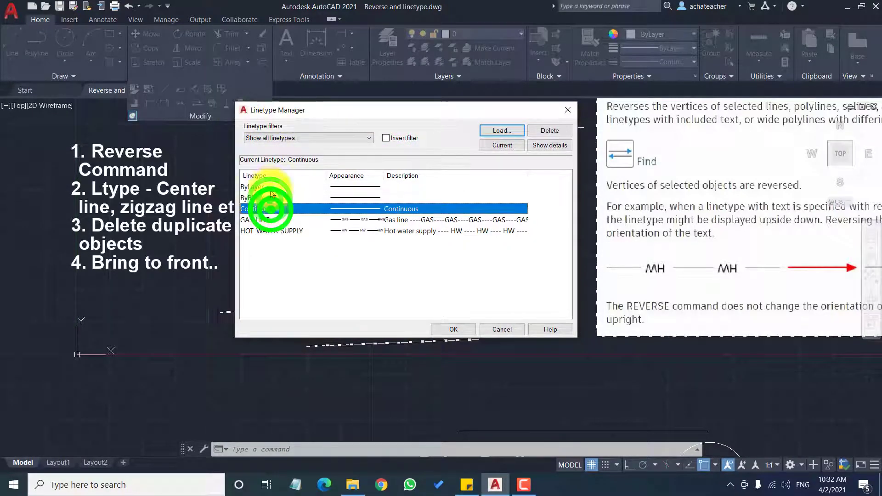
{"action": "left_click", "coordinate": [270, 188]}
{"action": "left_click", "coordinate": [270, 209]}
{"action": "left_click", "coordinate": [273, 231]}
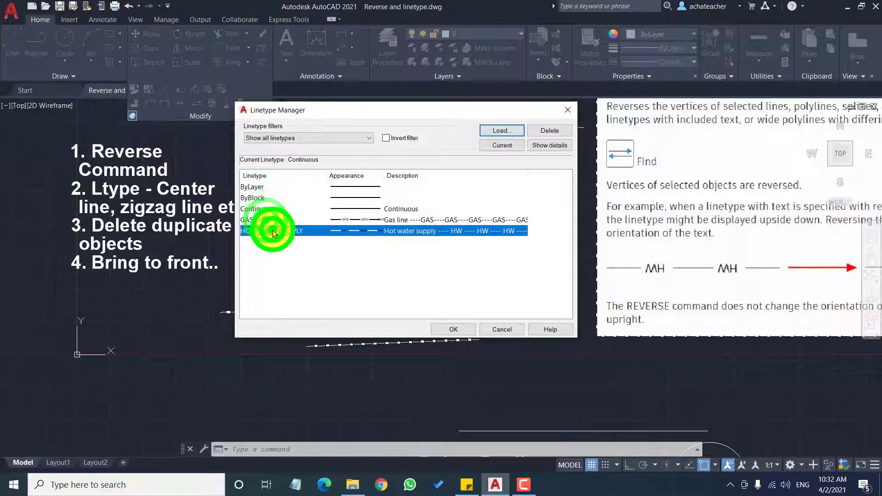
{"action": "left_click", "coordinate": [268, 220]}
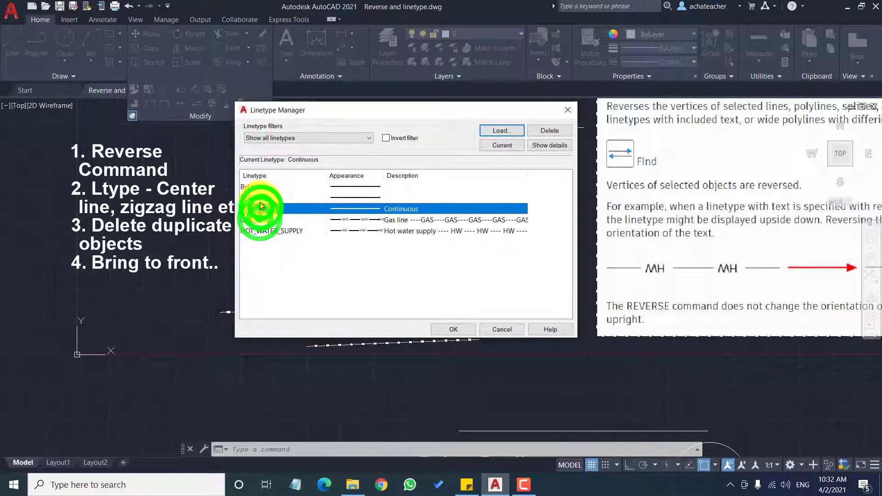
{"action": "left_click", "coordinate": [508, 330]}
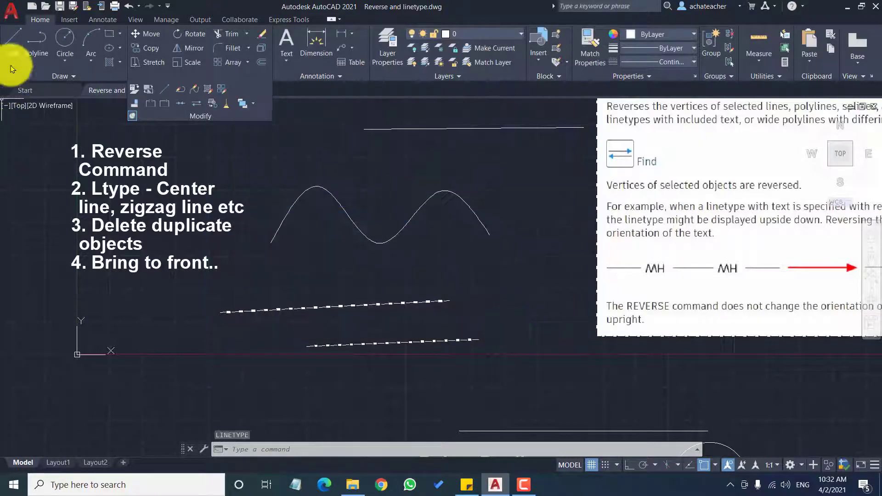
{"action": "left_click", "coordinate": [8, 42]}
Draw a sloping Continuous line just above the GAS line and check it.
{"action": "scroll", "coordinate": [317, 294], "scroll_direction": "up", "scroll_amount": 5}
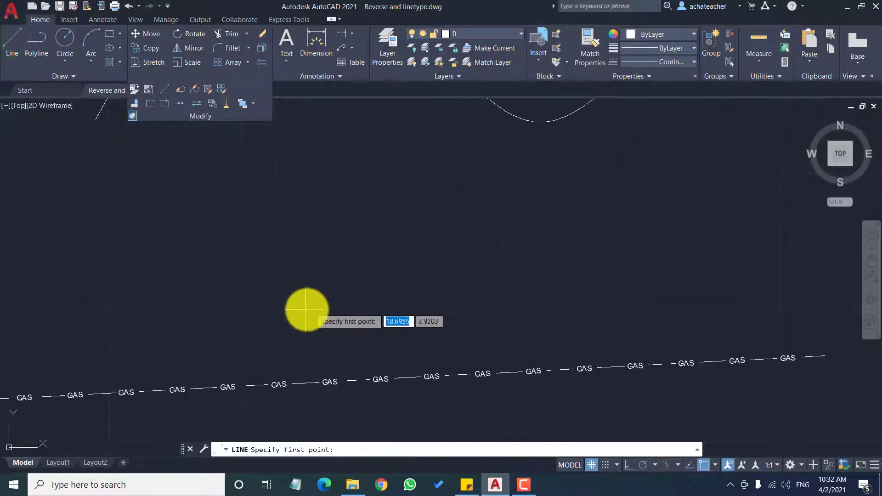
{"action": "left_click", "coordinate": [223, 348]}
{"action": "left_click", "coordinate": [562, 267]}
{"action": "key", "text": "Return"}
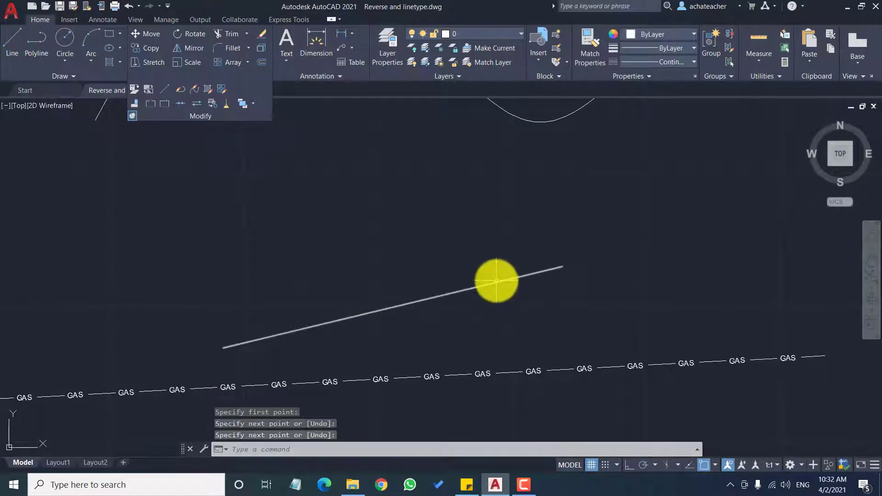
{"action": "left_click", "coordinate": [496, 281]}
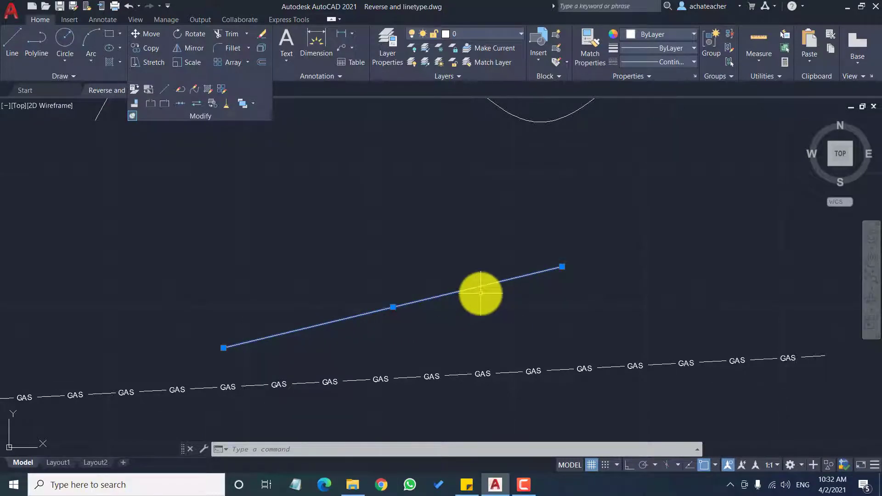
{"action": "key", "text": "Escape"}
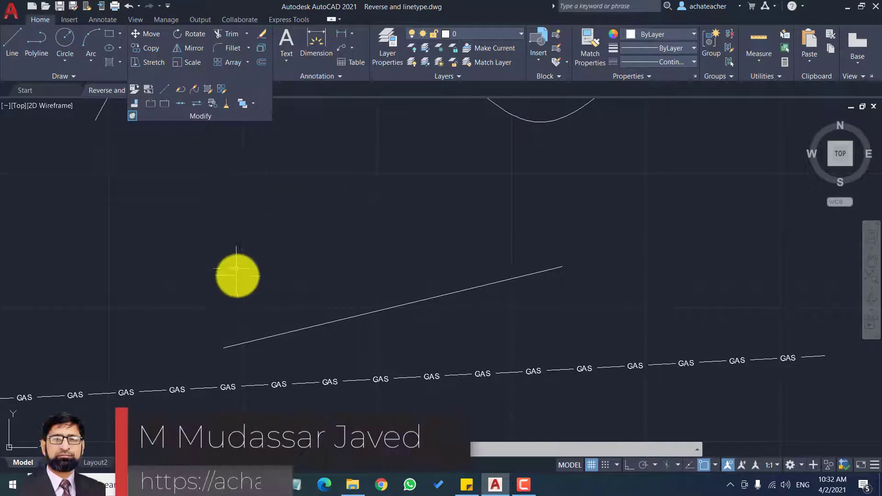
Set HOT_WATER_SUPPLY as the current linetype in the LT Linetype Manager.
{"action": "type", "text": "lt"}
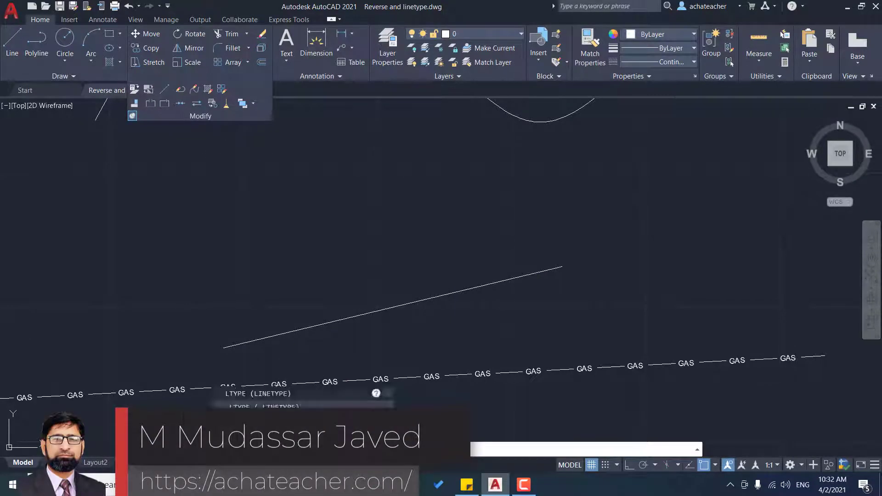
{"action": "key", "text": "Return"}
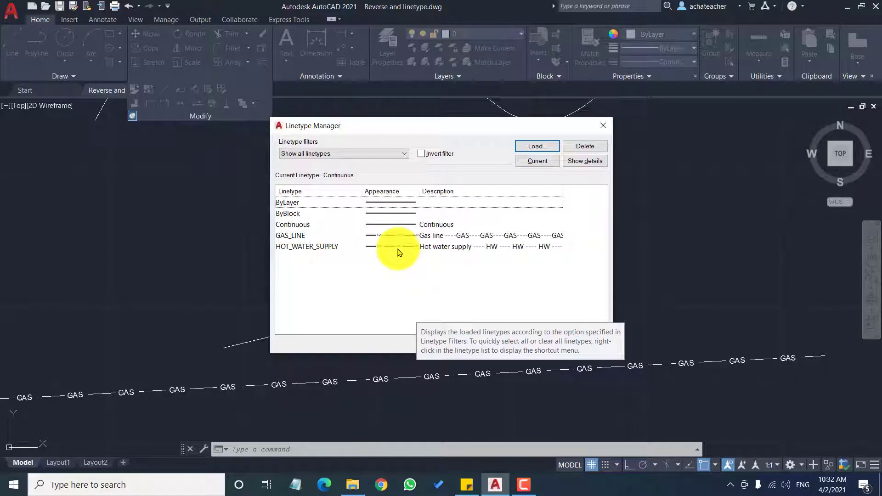
{"action": "left_click", "coordinate": [399, 248]}
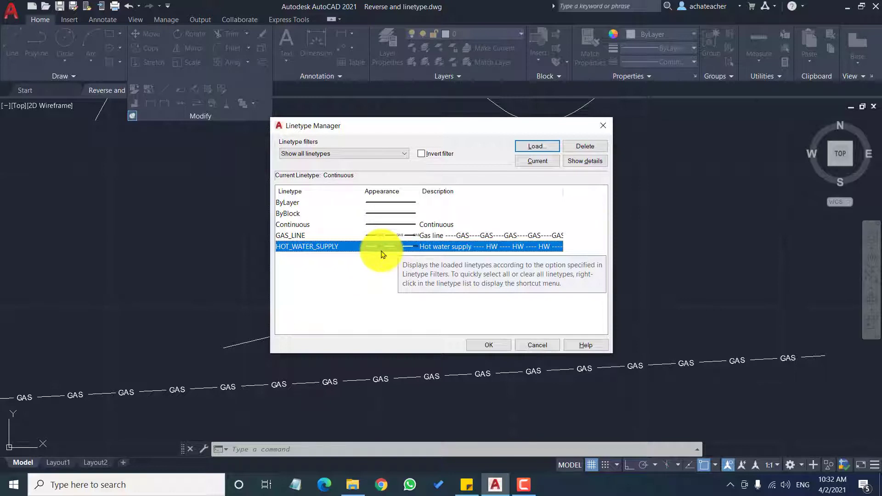
{"action": "left_click", "coordinate": [533, 162]}
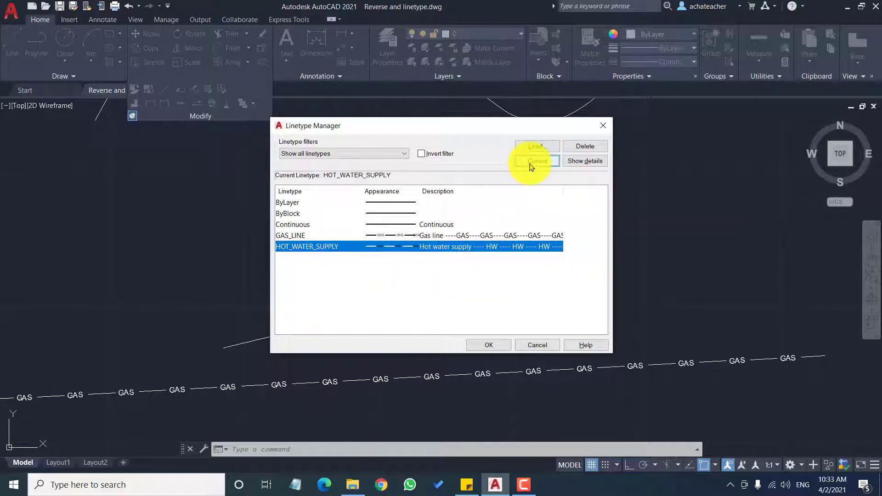
{"action": "left_click", "coordinate": [484, 345]}
Draw a sloping HOT_WATER_SUPPLY line with HW labels above the plain diagonal line.
{"action": "left_click", "coordinate": [6, 56]}
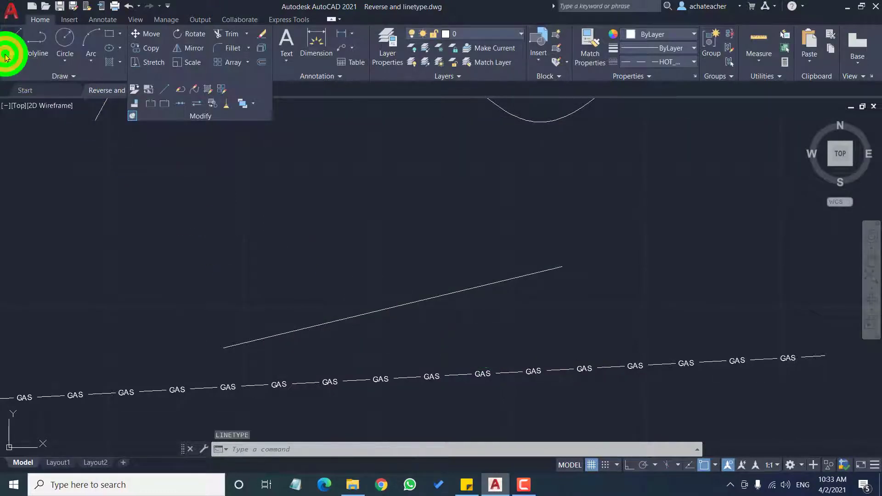
{"action": "left_click", "coordinate": [249, 310]}
{"action": "left_click", "coordinate": [511, 232]}
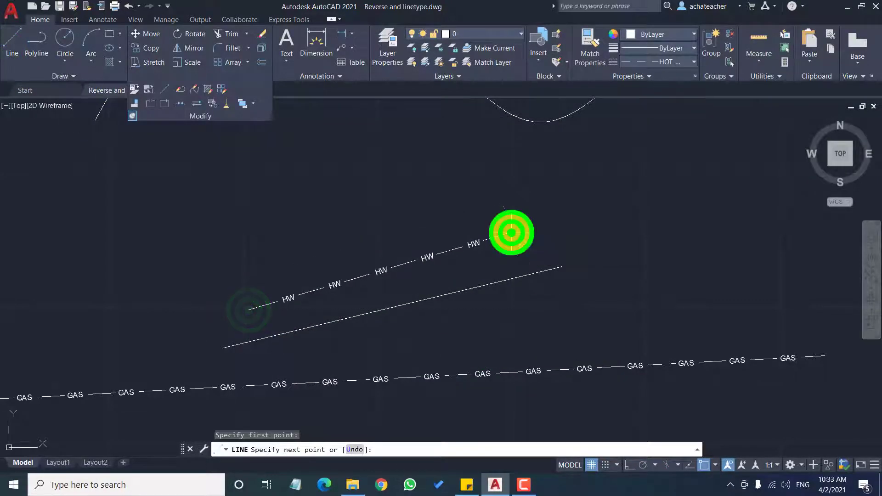
{"action": "right_click", "coordinate": [510, 234]}
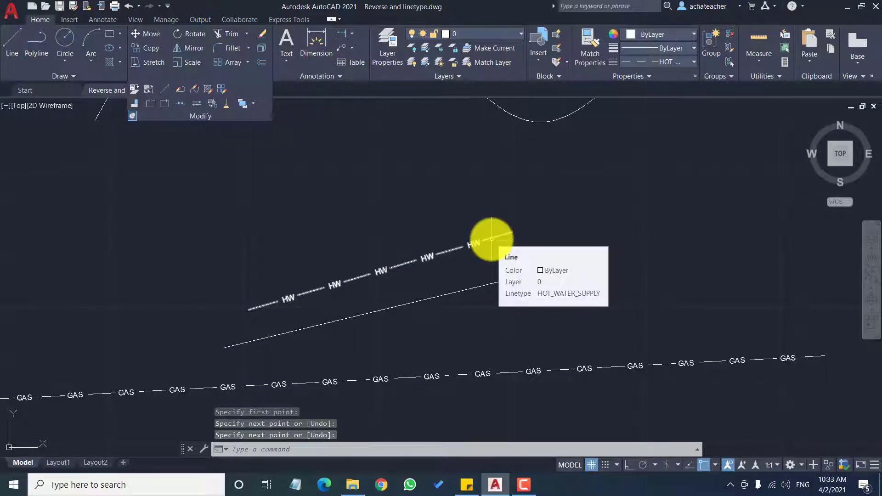
{"action": "left_click", "coordinate": [490, 238]}
{"action": "scroll", "coordinate": [423, 256], "scroll_direction": "up", "scroll_amount": 5}
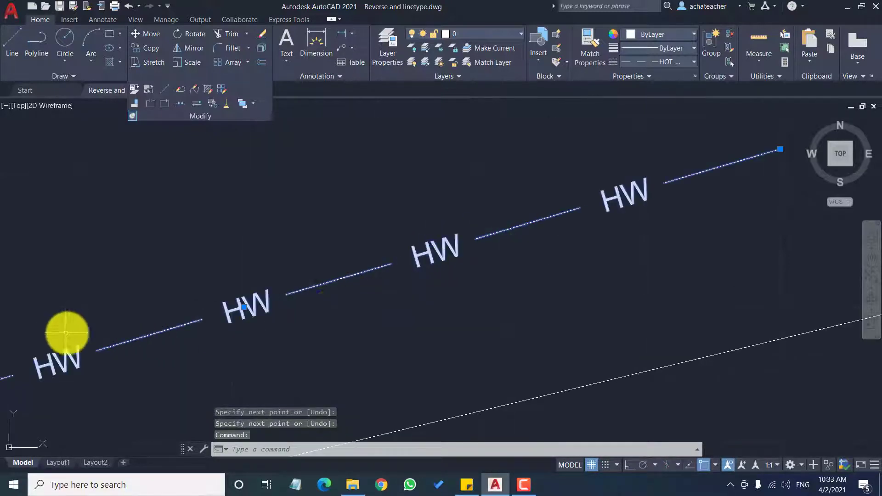
{"action": "scroll", "coordinate": [586, 234], "scroll_direction": "down", "scroll_amount": 4}
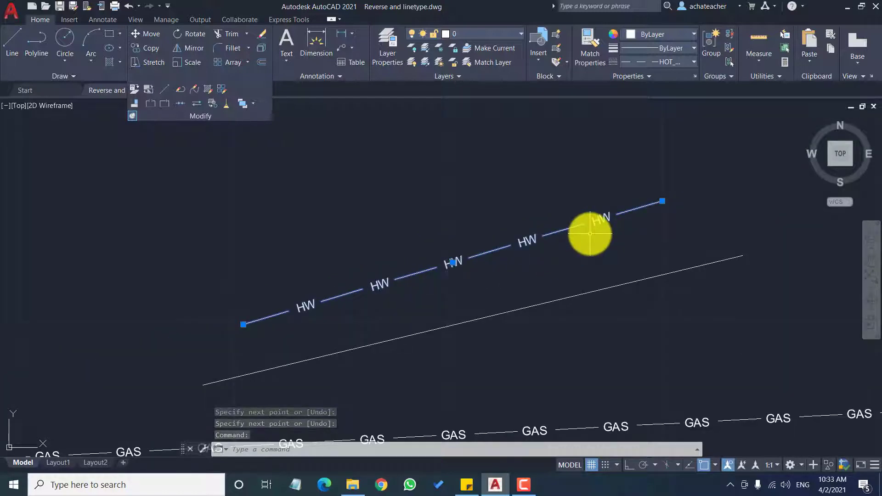
{"action": "key", "text": "Escape"}
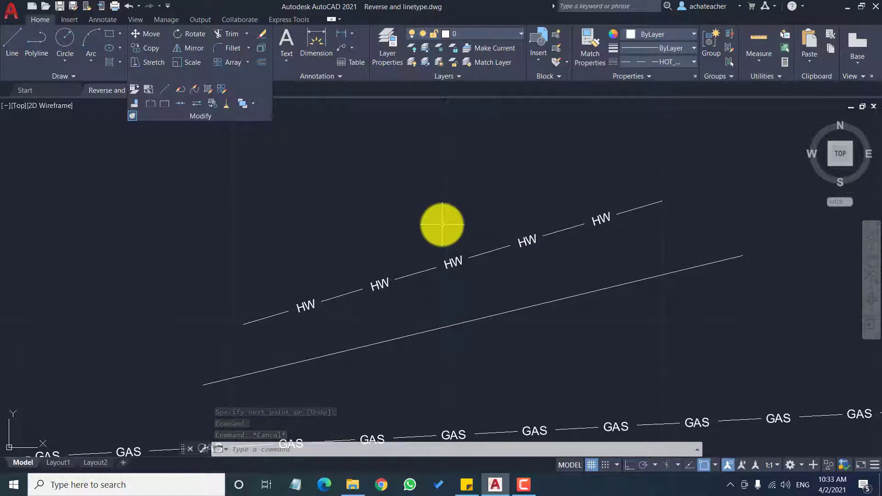
Inspect the GAS line's linetype in Properties, then reopen the Linetype Manager with LT.
{"action": "scroll", "coordinate": [442, 225], "scroll_direction": "down", "scroll_amount": 2}
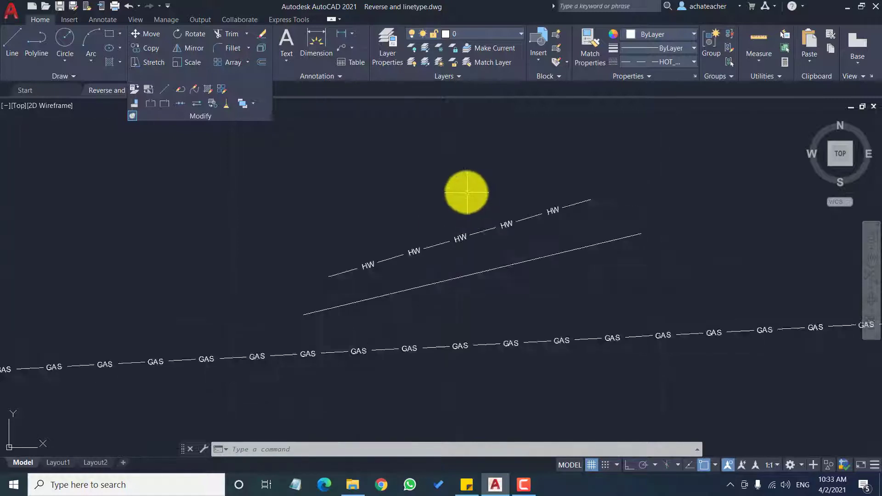
{"action": "scroll", "coordinate": [510, 330], "scroll_direction": "down", "scroll_amount": 2}
{"action": "scroll", "coordinate": [486, 252], "scroll_direction": "up", "scroll_amount": 2}
{"action": "scroll", "coordinate": [485, 255], "scroll_direction": "up", "scroll_amount": 4}
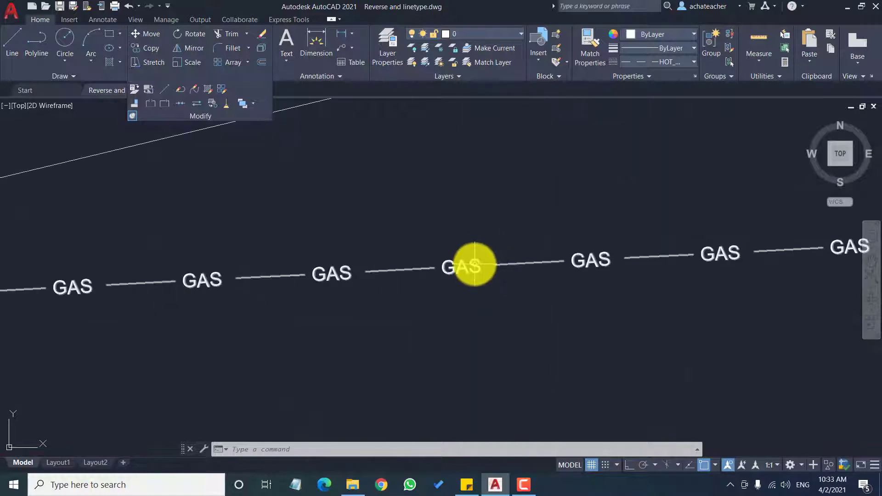
{"action": "left_click", "coordinate": [485, 254]}
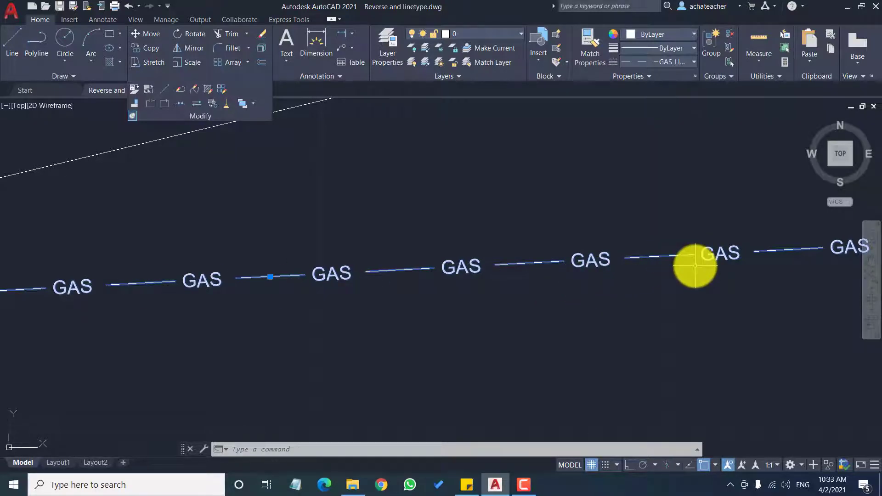
{"action": "scroll", "coordinate": [695, 266], "scroll_direction": "down", "scroll_amount": 7}
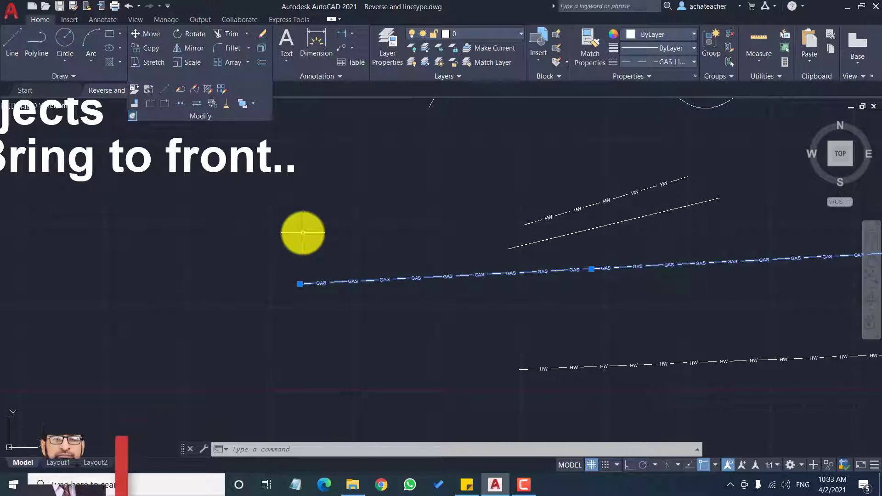
{"action": "type", "text": "LTYPE"}
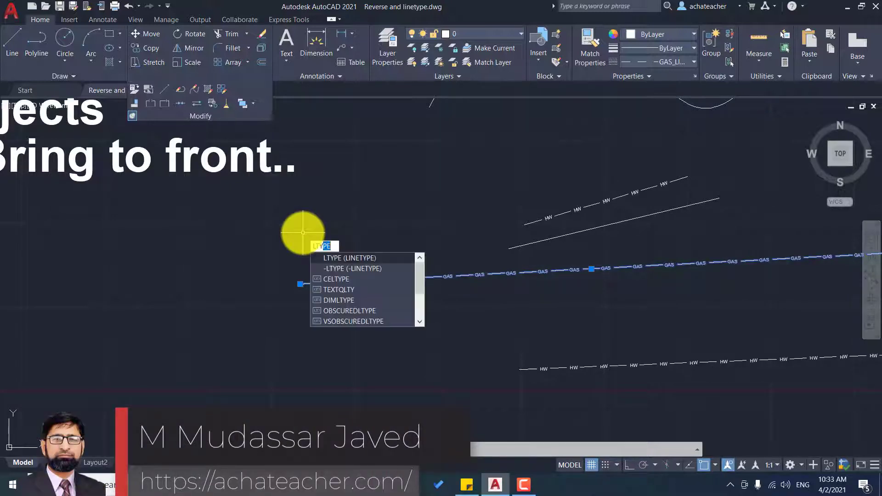
{"action": "key", "text": "Return"}
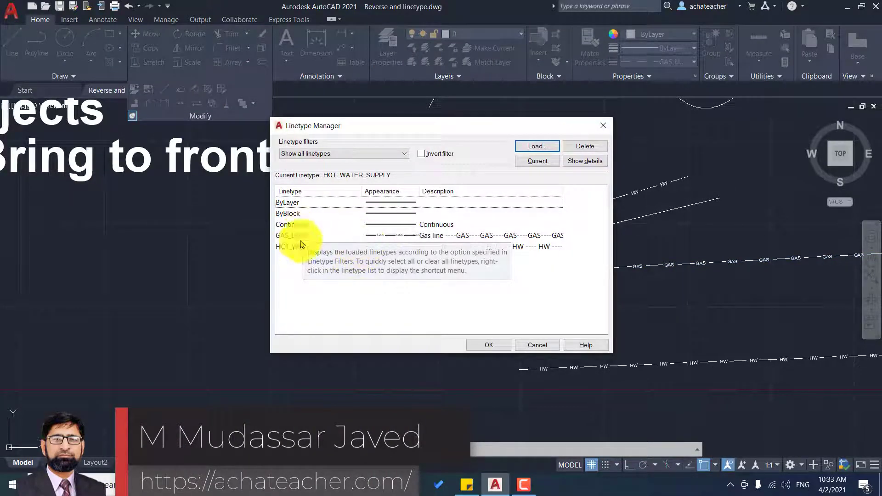
Load the ZIGZAG linetype from acad.lin into the drawing.
{"action": "left_click", "coordinate": [294, 246]}
{"action": "left_click", "coordinate": [292, 224]}
{"action": "left_click", "coordinate": [292, 202]}
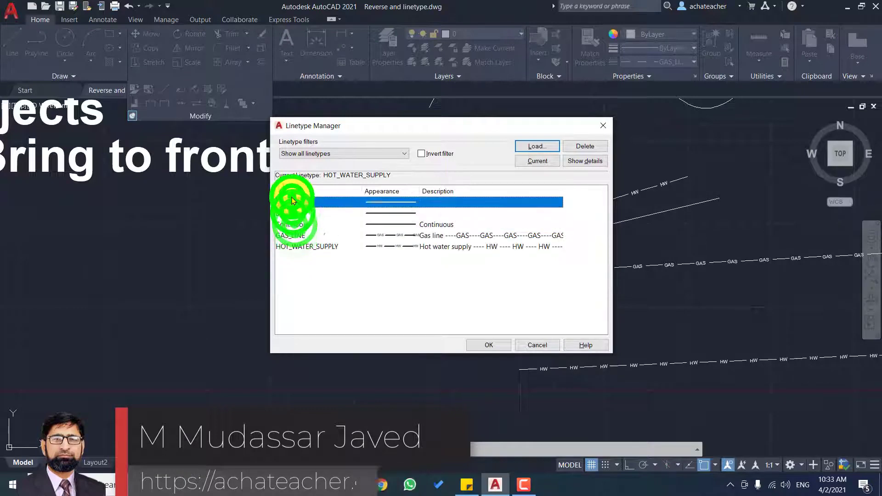
{"action": "left_click", "coordinate": [545, 149]}
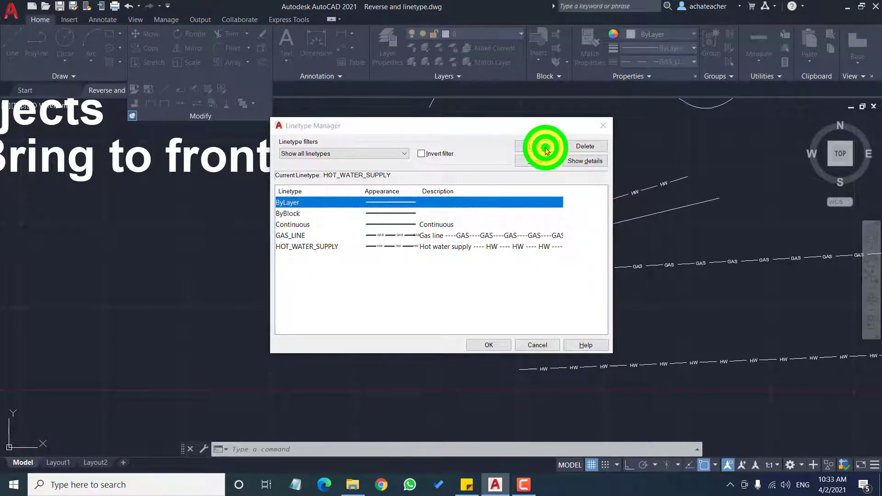
{"action": "left_click_drag", "start_coordinate": [557, 216], "coordinate": [557, 284]}
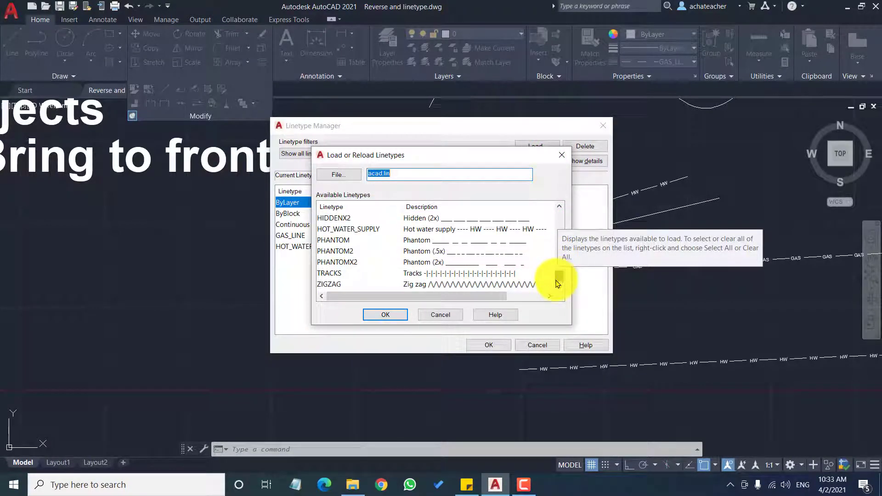
{"action": "left_click", "coordinate": [438, 286]}
{"action": "left_click", "coordinate": [393, 316]}
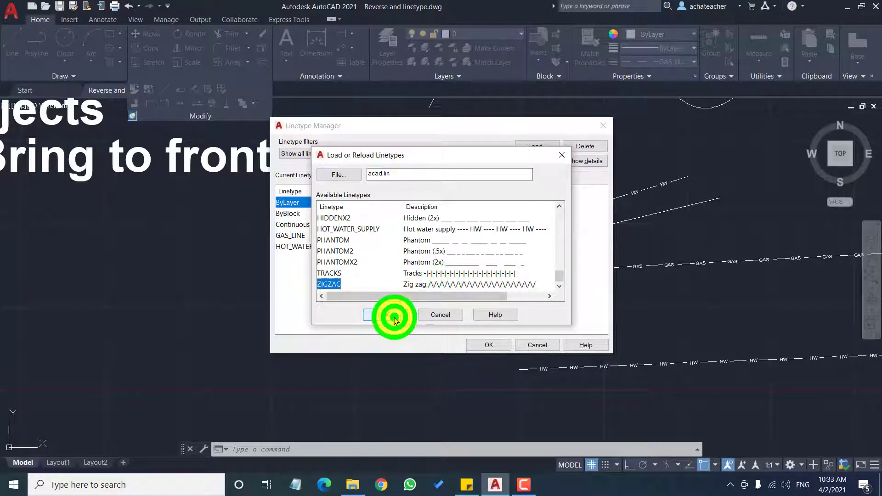
Make Continuous the current linetype again and close the Linetype Manager.
{"action": "left_click", "coordinate": [399, 258]}
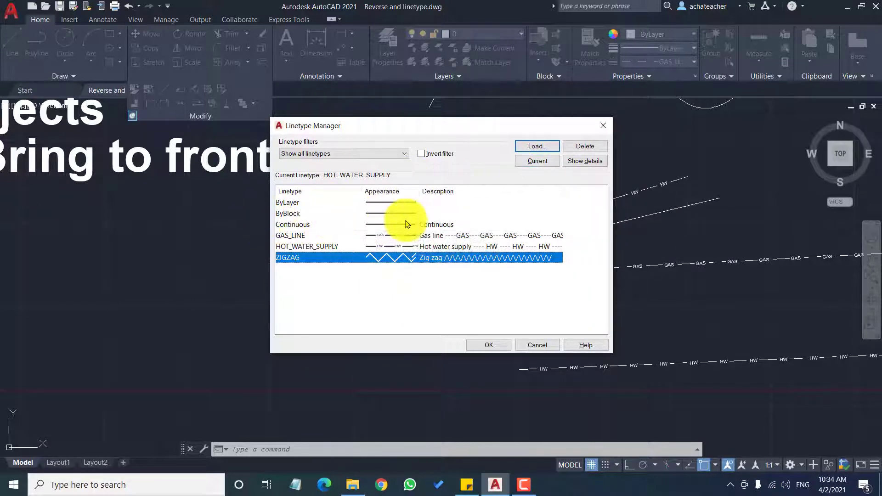
{"action": "left_click", "coordinate": [387, 225]}
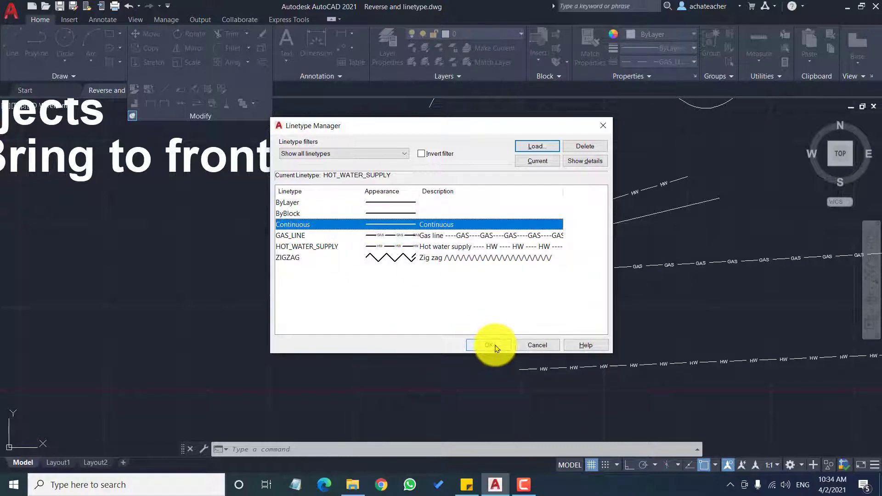
{"action": "left_click", "coordinate": [538, 161]}
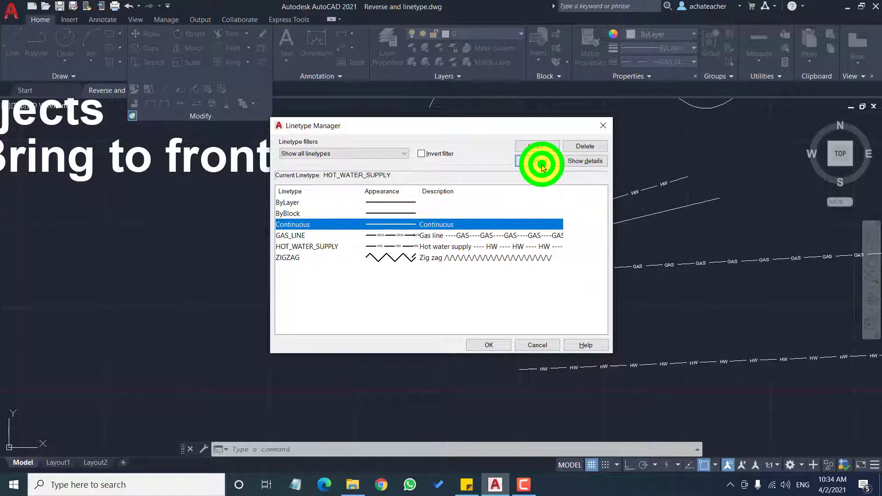
{"action": "left_click", "coordinate": [486, 345]}
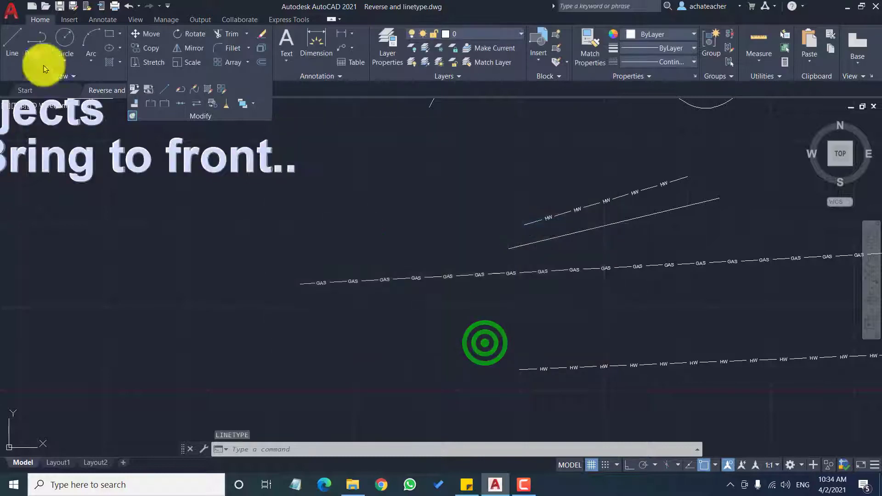
Draw a plain continuous diagonal line just left of the GAS line's start.
{"action": "left_click", "coordinate": [10, 42]}
{"action": "left_click", "coordinate": [234, 326]}
{"action": "left_click", "coordinate": [355, 208]}
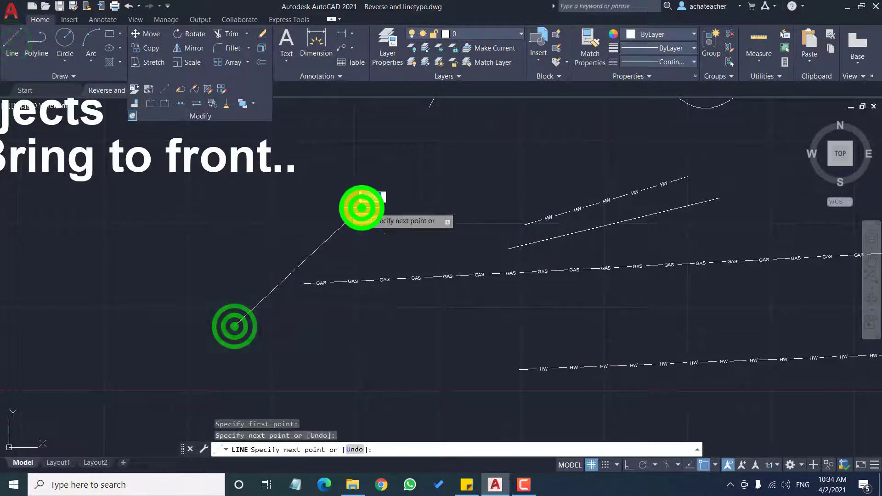
{"action": "key", "text": "Return"}
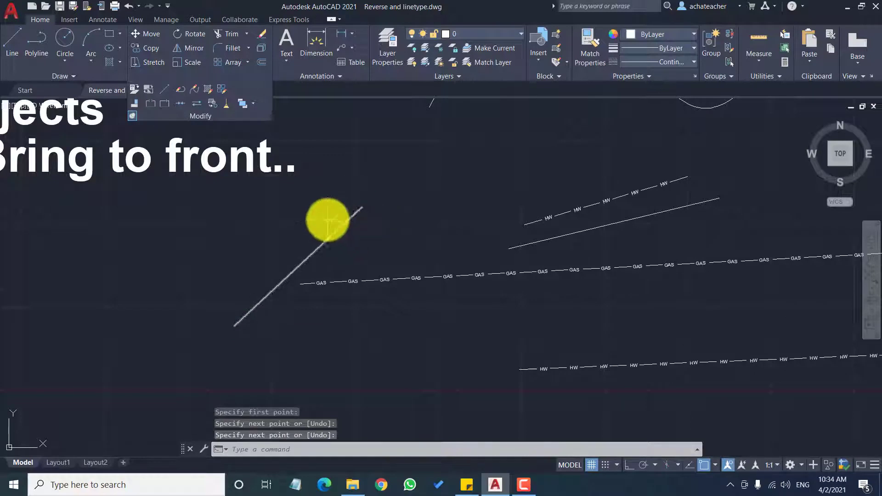
Zoom the view to the Delete Duplicate Objects example area.
{"action": "scroll", "coordinate": [294, 253], "scroll_direction": "down", "scroll_amount": 4}
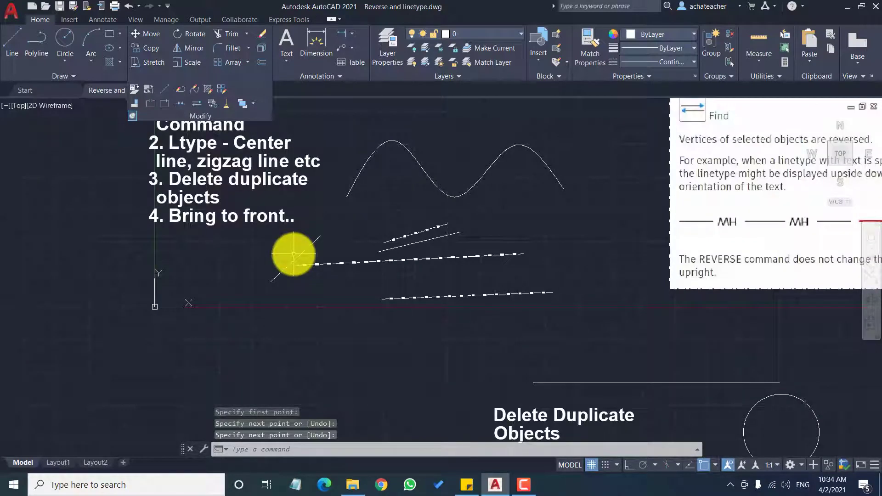
{"action": "scroll", "coordinate": [294, 254], "scroll_direction": "down", "scroll_amount": 2}
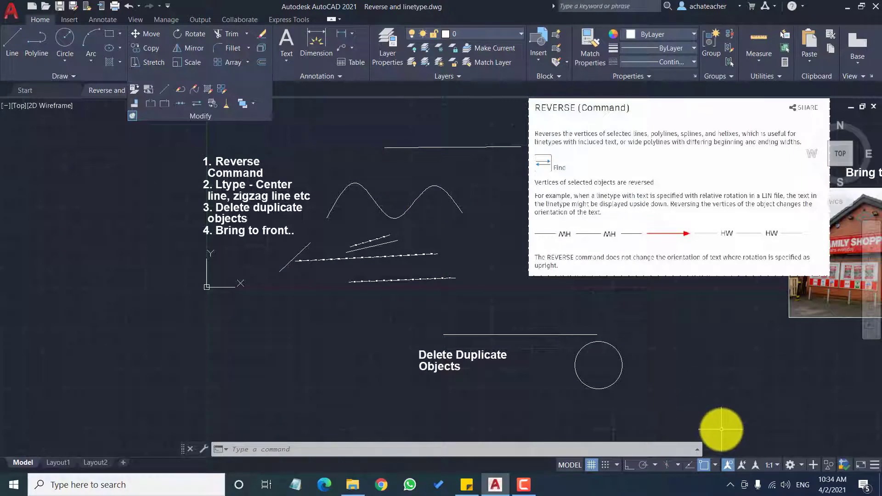
{"action": "scroll", "coordinate": [224, 154], "scroll_direction": "up", "scroll_amount": 4}
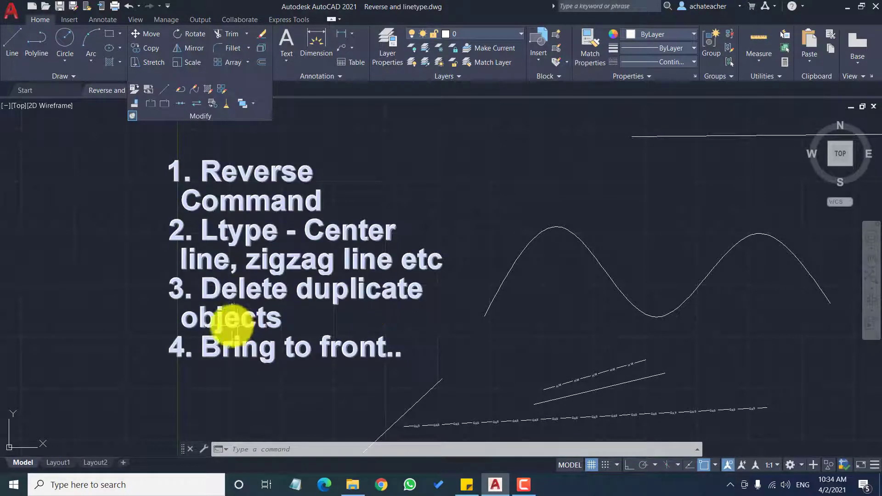
{"action": "scroll", "coordinate": [180, 273], "scroll_direction": "down", "scroll_amount": 4}
{"action": "scroll", "coordinate": [364, 414], "scroll_direction": "up", "scroll_amount": 4}
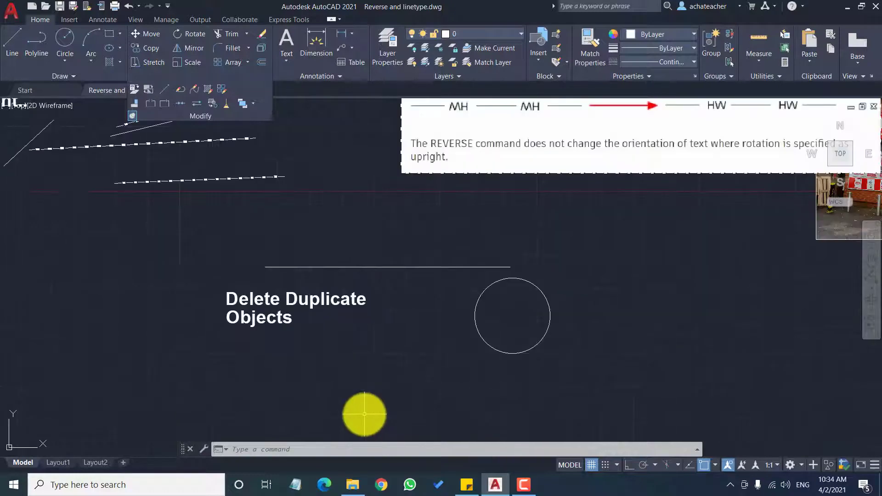
{"action": "scroll", "coordinate": [365, 414], "scroll_direction": "up", "scroll_amount": 1}
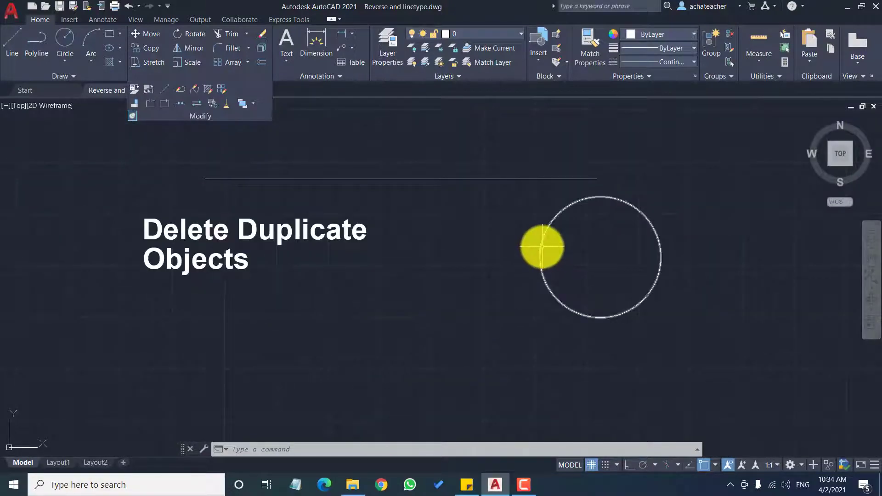
Reposition the circle, then make two copies of it from its centre.
{"action": "left_click", "coordinate": [542, 246]}
{"action": "left_click_drag", "start_coordinate": [540, 247], "coordinate": [426, 272]}
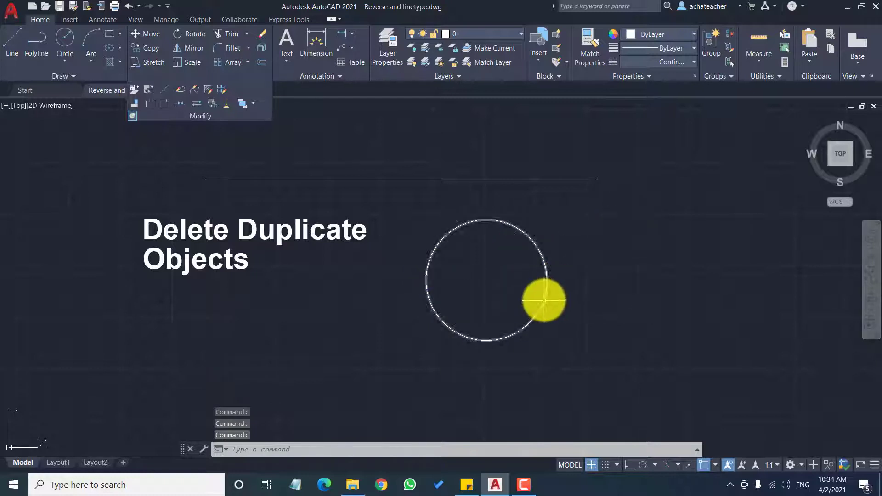
{"action": "left_click", "coordinate": [156, 49]}
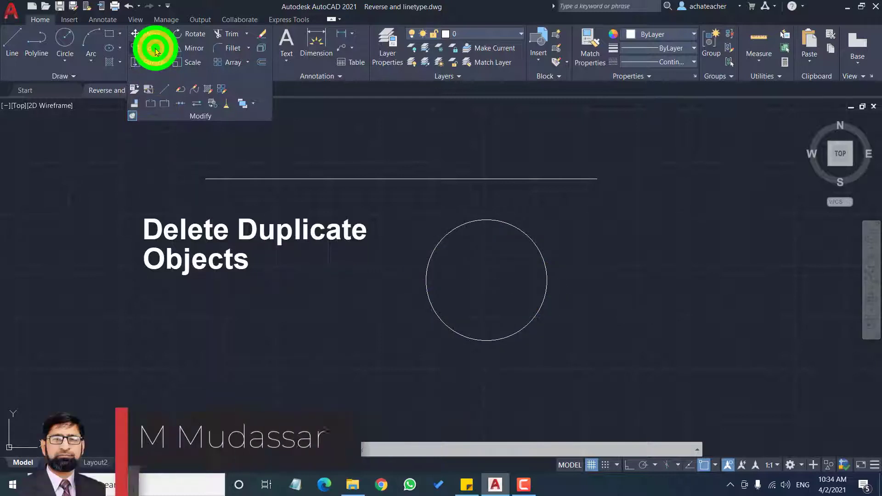
{"action": "left_click", "coordinate": [535, 319]}
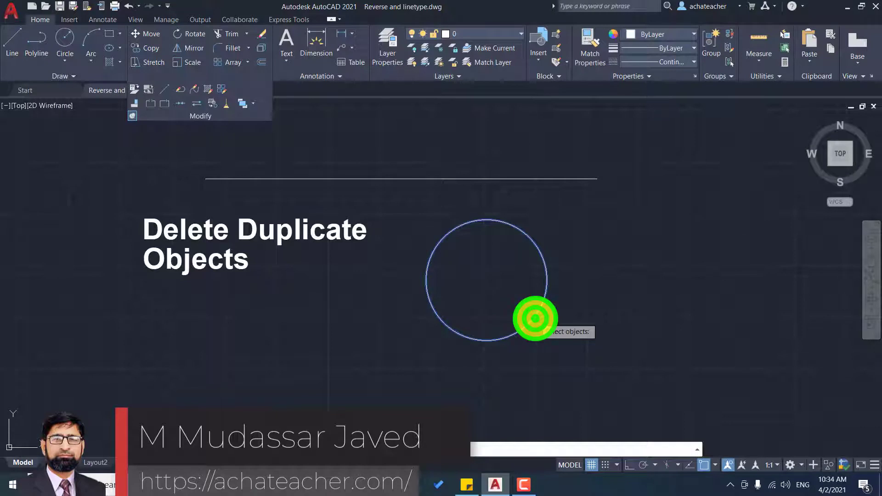
{"action": "key", "text": "Return"}
{"action": "left_click", "coordinate": [489, 282]}
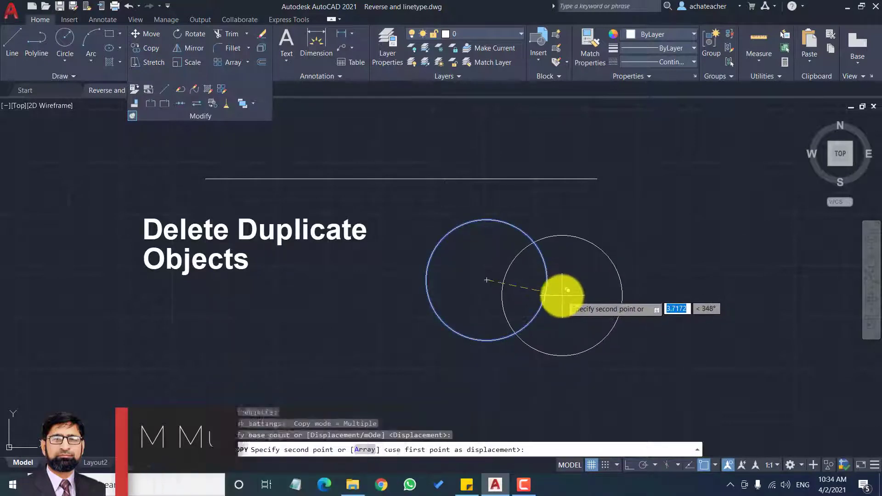
{"action": "left_click", "coordinate": [561, 295]}
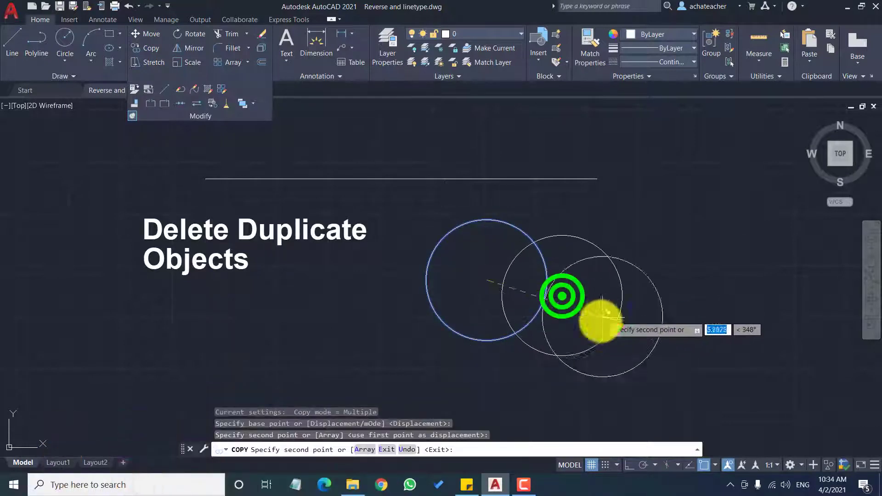
{"action": "left_click", "coordinate": [631, 320]}
{"action": "key", "text": "Return"}
Grip-move both circle copies by their centres exactly onto the original circle.
{"action": "left_click", "coordinate": [613, 325]}
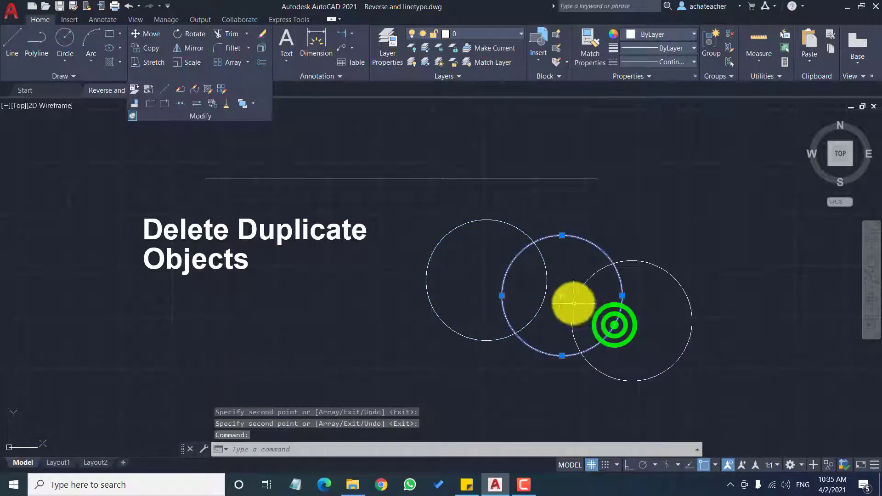
{"action": "left_click", "coordinate": [561, 295]}
{"action": "left_click", "coordinate": [487, 280]}
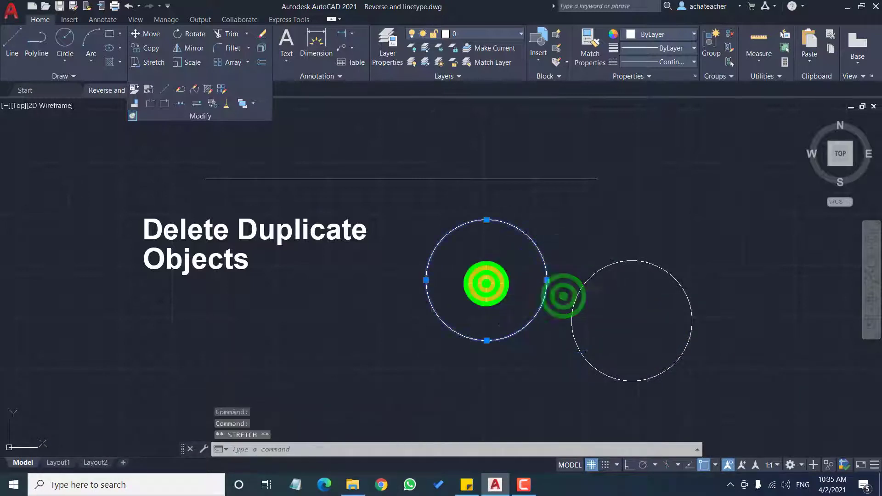
{"action": "left_click", "coordinate": [666, 369]}
{"action": "left_click", "coordinate": [631, 320]}
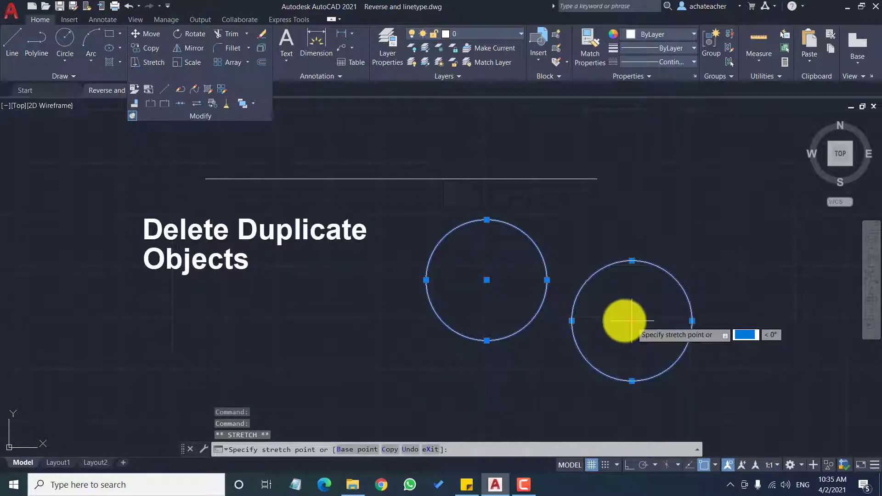
{"action": "left_click", "coordinate": [482, 284]}
{"action": "key", "text": "Escape"}
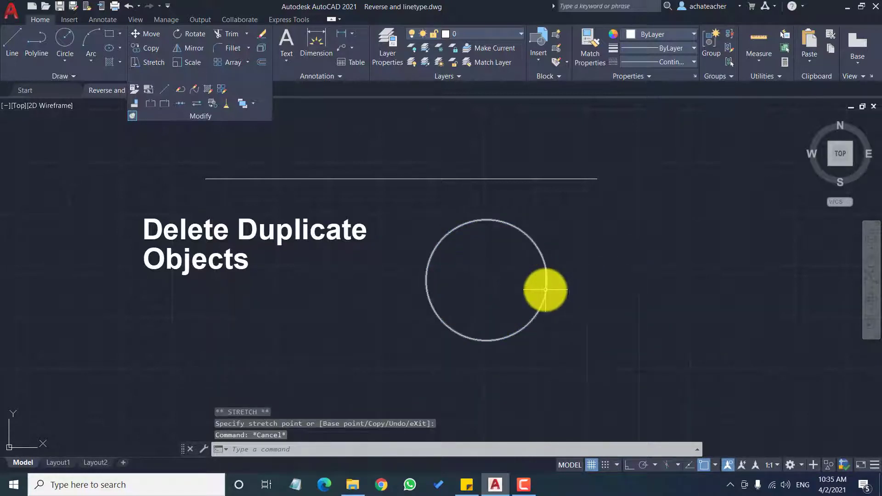
{"action": "scroll", "coordinate": [482, 259], "scroll_direction": "up", "scroll_amount": 4}
Adjust the zoom around the stacked duplicate circles.
{"action": "scroll", "coordinate": [479, 260], "scroll_direction": "down", "scroll_amount": 4}
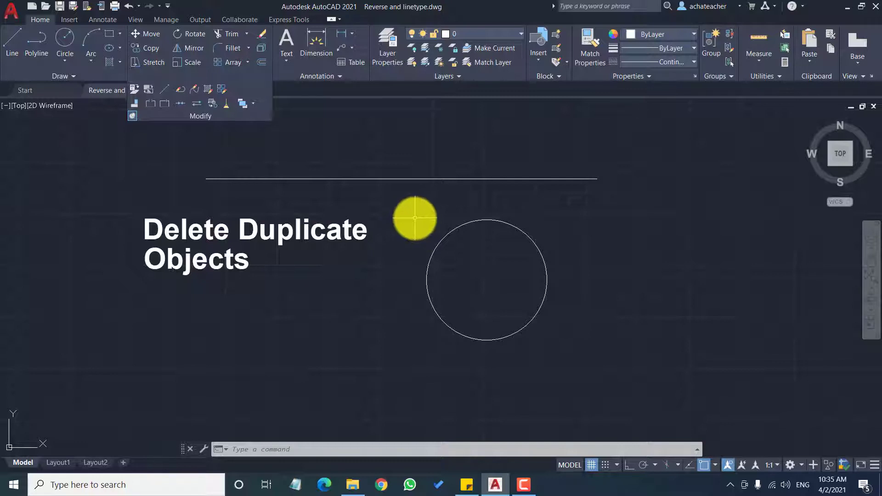
Run OVERKILL on the stacked circles with Color ignored, deleting the two duplicates.
{"action": "left_click", "coordinate": [227, 109]}
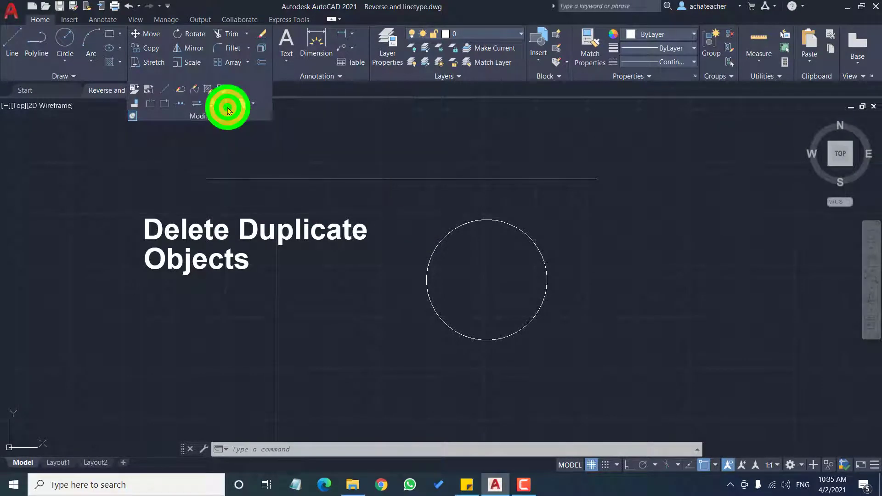
{"action": "left_click", "coordinate": [595, 202]}
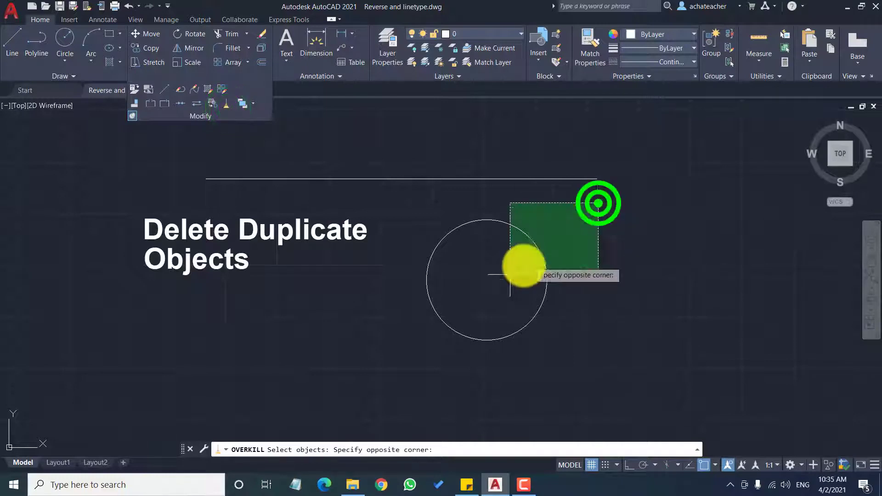
{"action": "left_click", "coordinate": [408, 353]}
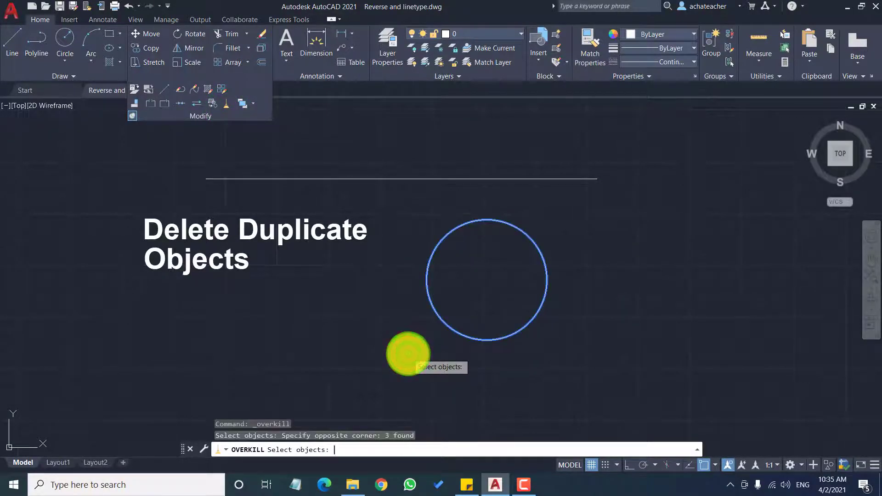
{"action": "key", "text": "Return"}
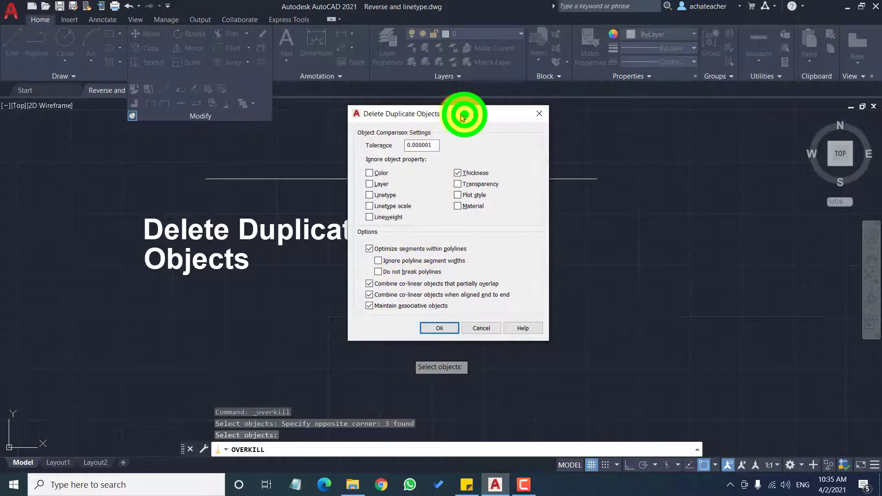
{"action": "left_click_drag", "start_coordinate": [464, 114], "coordinate": [427, 117]}
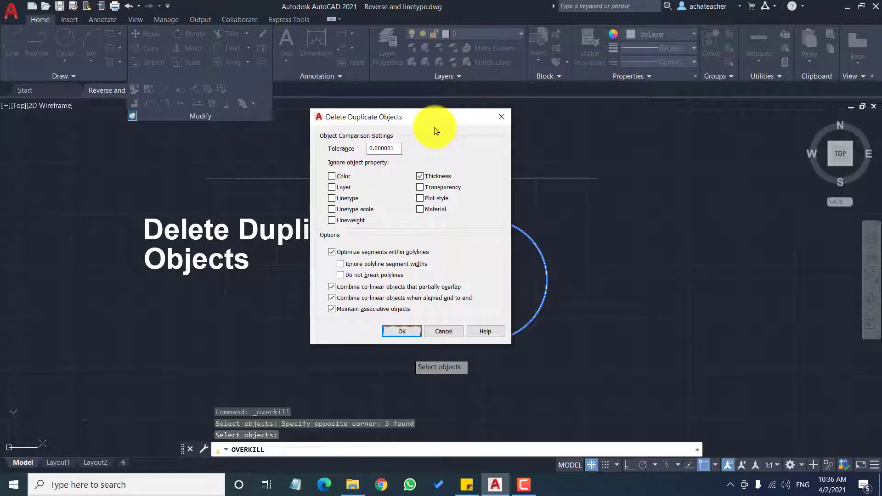
{"action": "left_click", "coordinate": [332, 177]}
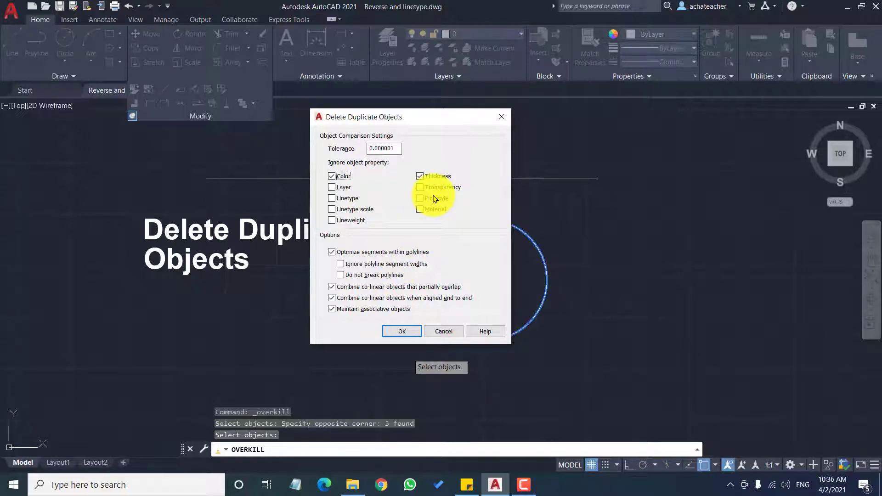
{"action": "left_click", "coordinate": [399, 332]}
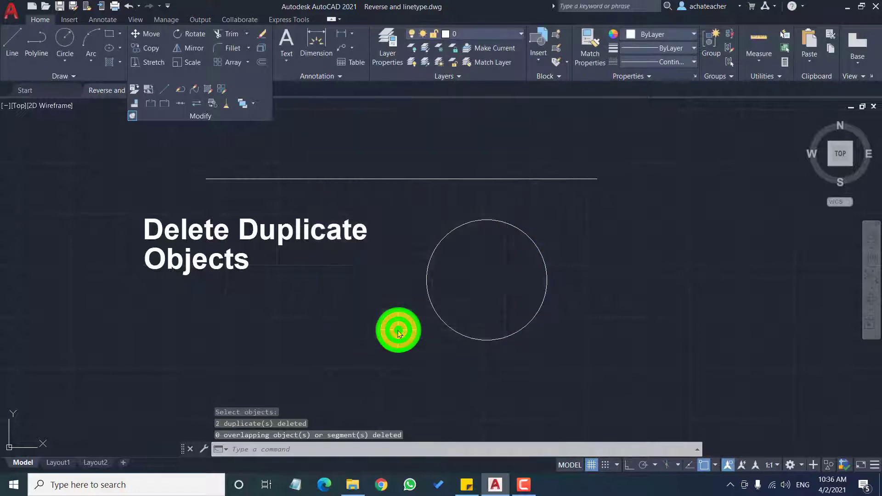
Move the remaining circle aside and back to confirm only one is left.
{"action": "left_click", "coordinate": [509, 336]}
{"action": "left_click_drag", "start_coordinate": [509, 336], "coordinate": [636, 358]}
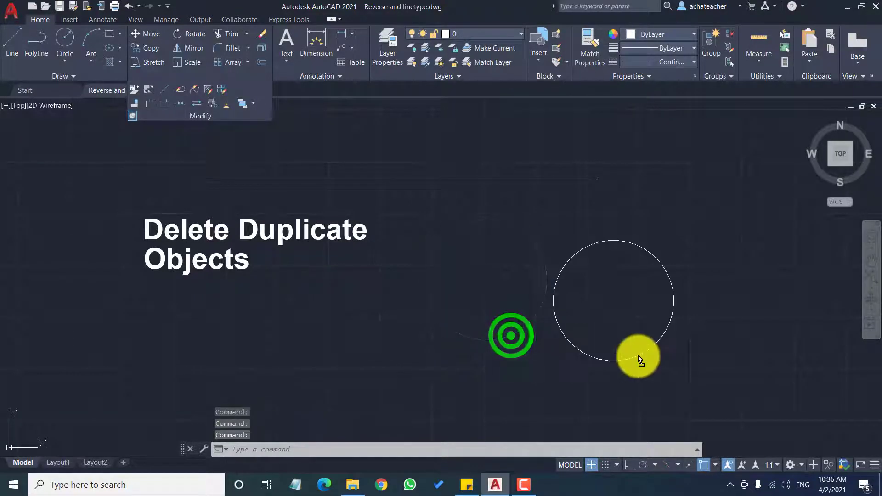
{"action": "left_click", "coordinate": [554, 286]}
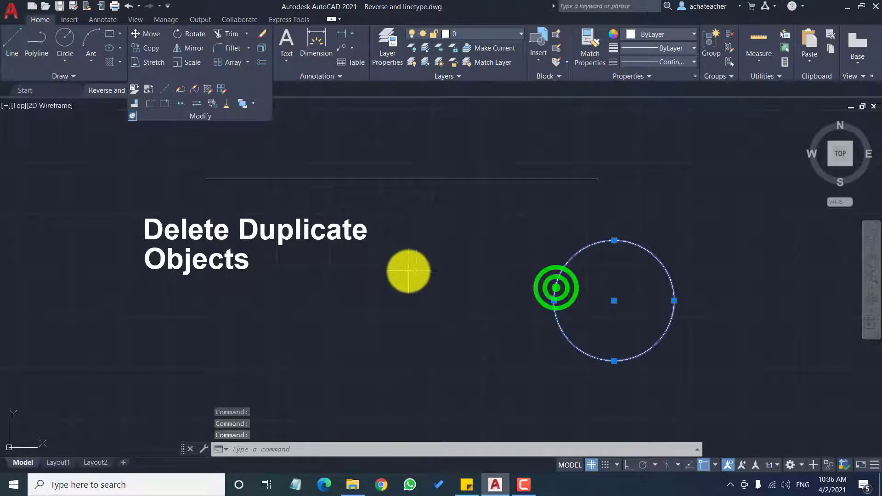
{"action": "left_click_drag", "start_coordinate": [559, 274], "coordinate": [410, 261]}
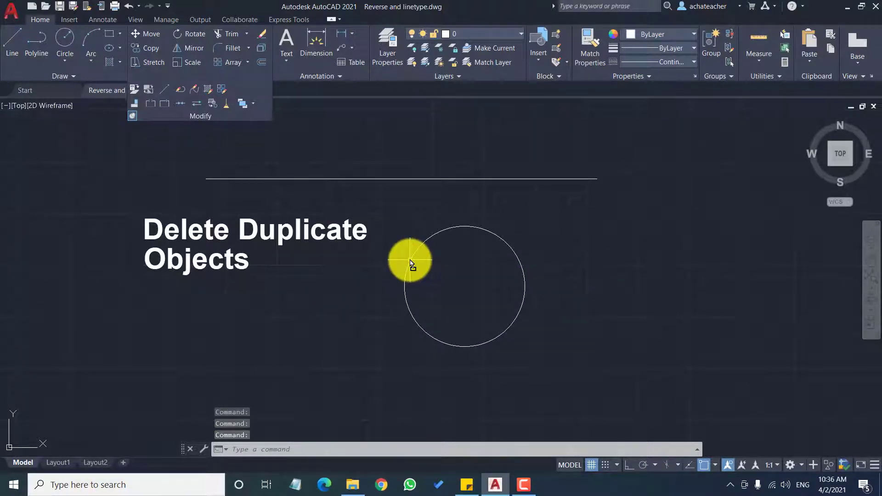
Zoom out to the shop photo and REVERSE panel, and show the Draw Order choices.
{"action": "scroll", "coordinate": [410, 261], "scroll_direction": "down", "scroll_amount": 8}
{"action": "scroll", "coordinate": [450, 229], "scroll_direction": "up", "scroll_amount": 2}
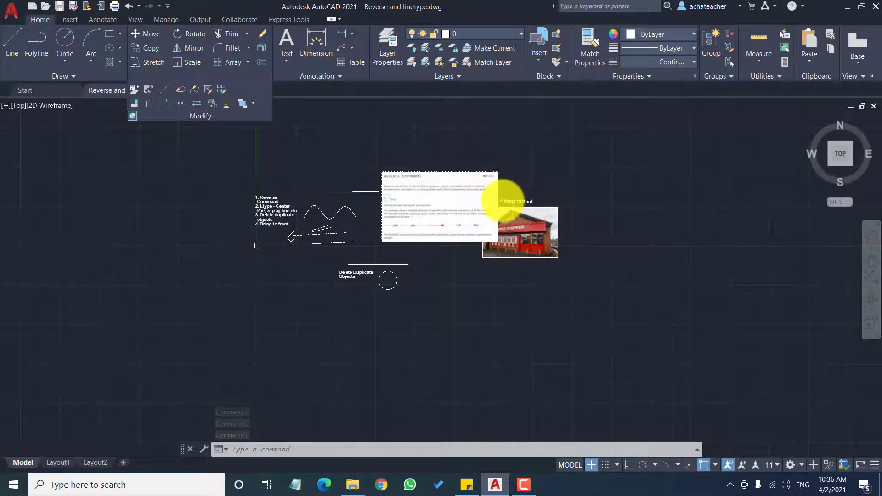
{"action": "scroll", "coordinate": [534, 187], "scroll_direction": "up", "scroll_amount": 2}
{"action": "scroll", "coordinate": [534, 187], "scroll_direction": "up", "scroll_amount": 2}
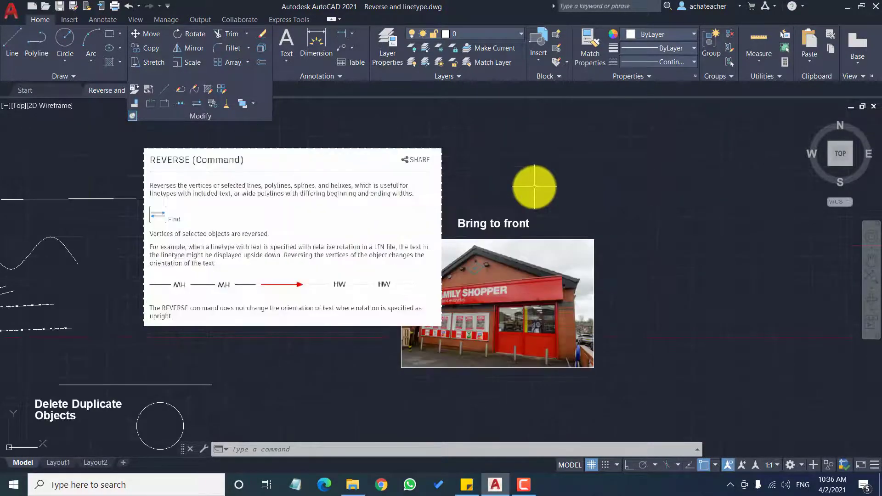
{"action": "left_click", "coordinate": [253, 106]}
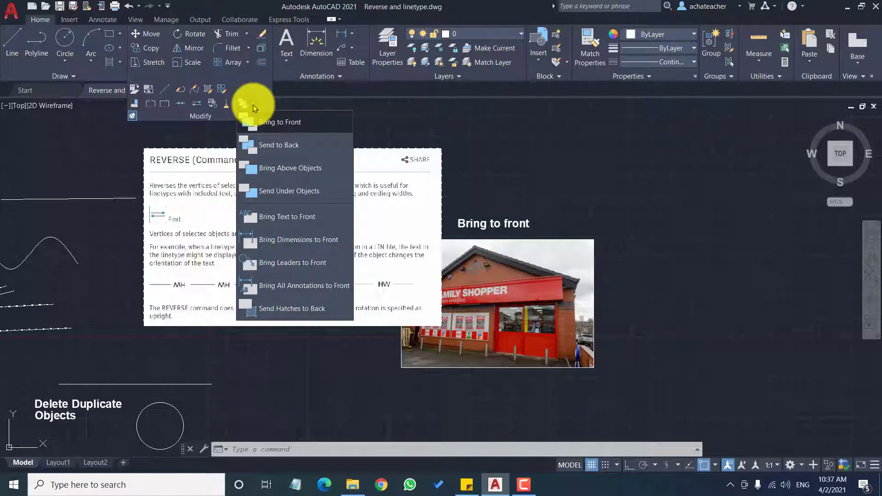
{"action": "left_click", "coordinate": [541, 297]}
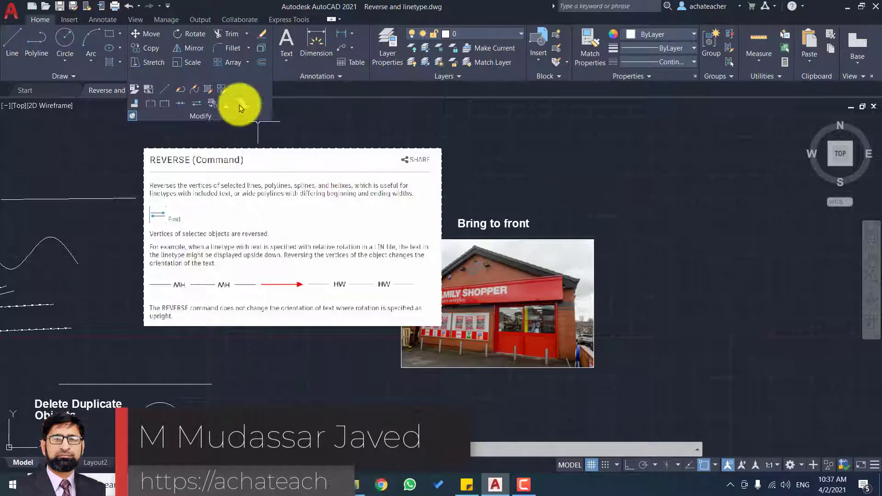
{"action": "left_click", "coordinate": [255, 107]}
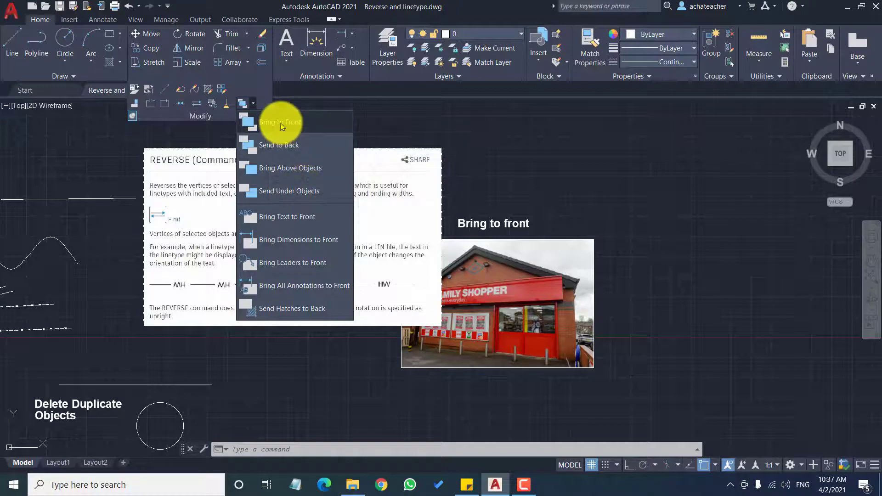
Apply Bring to Front to the window-selected shop photo so it covers the REVERSE panel.
{"action": "left_click", "coordinate": [281, 123]}
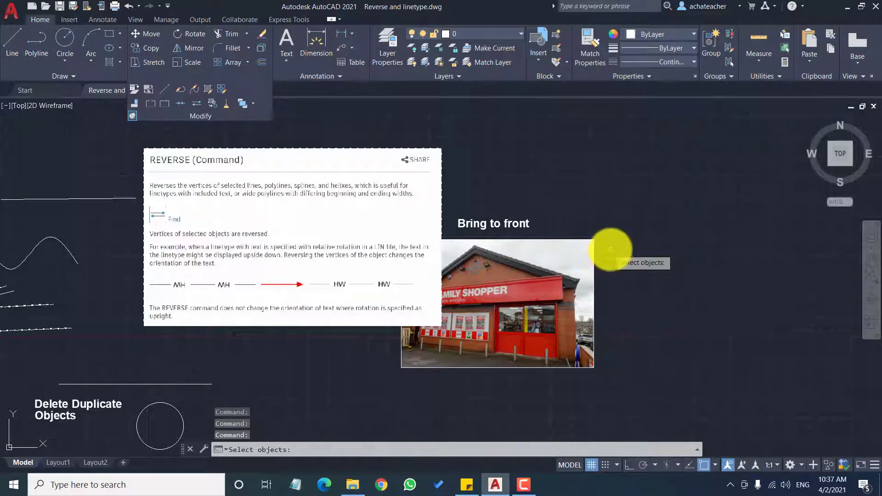
{"action": "left_click", "coordinate": [611, 249]}
{"action": "left_click", "coordinate": [561, 296]}
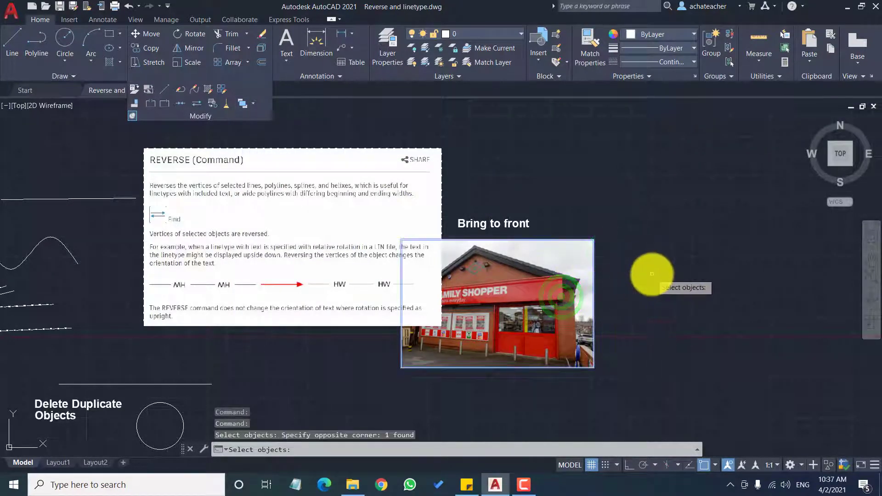
{"action": "key", "text": "Return"}
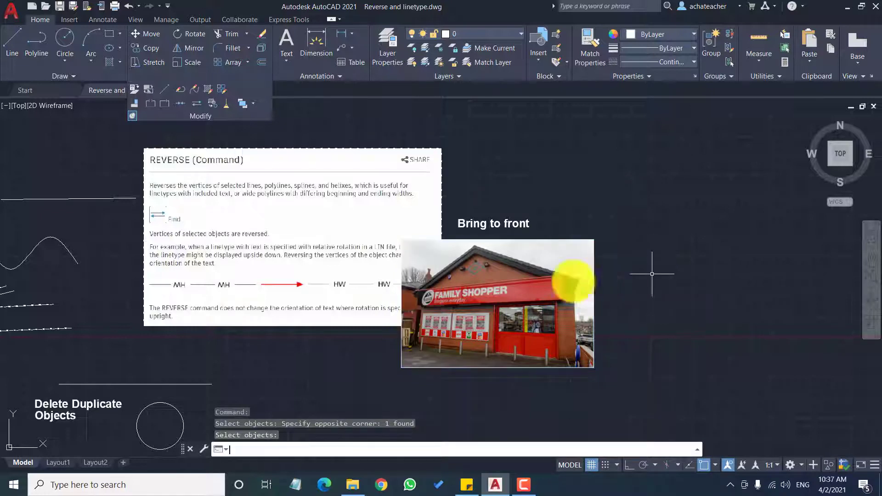
{"action": "left_click", "coordinate": [252, 103]}
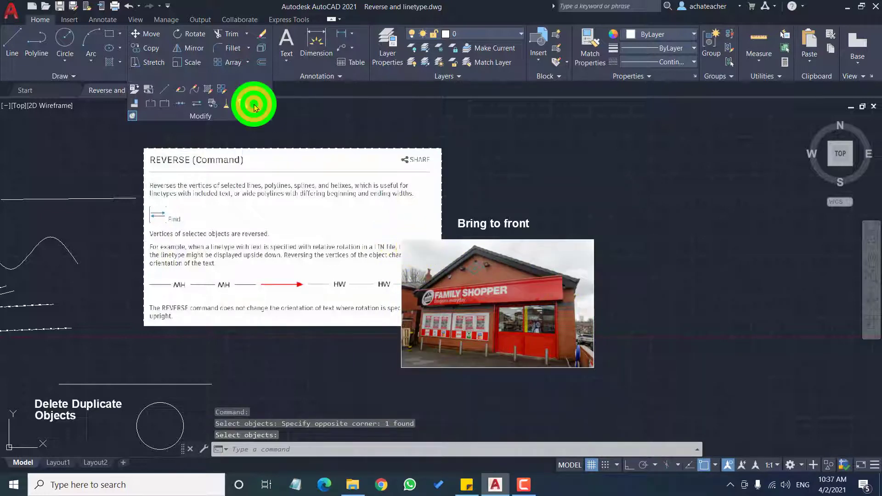